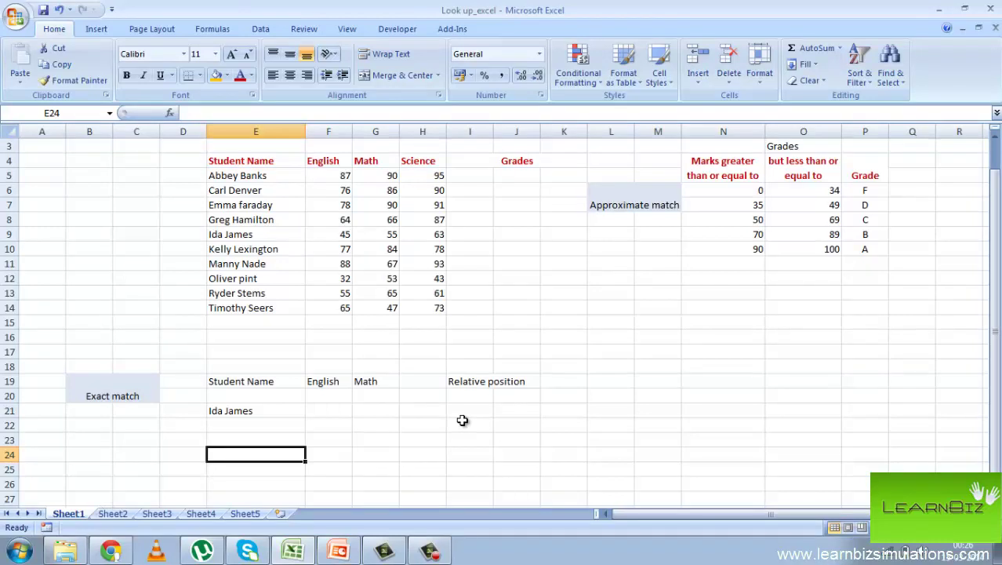
Enter =VLOOKUP(E21,E5:H14,2,false) in F21 to look up the student's English mark by exact match.
{"action": "left_click", "coordinate": [332, 408]}
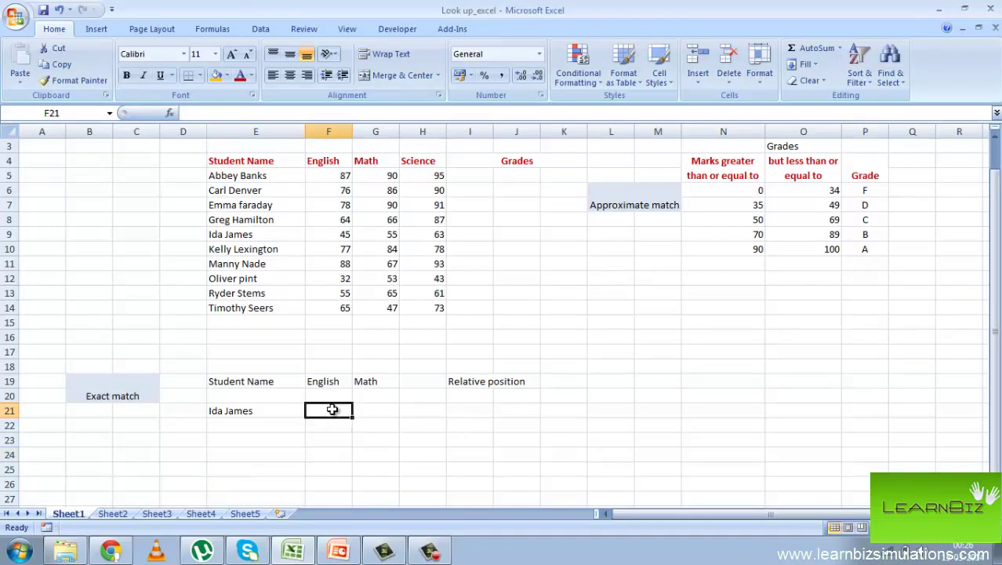
{"action": "type", "text": "=vloo"}
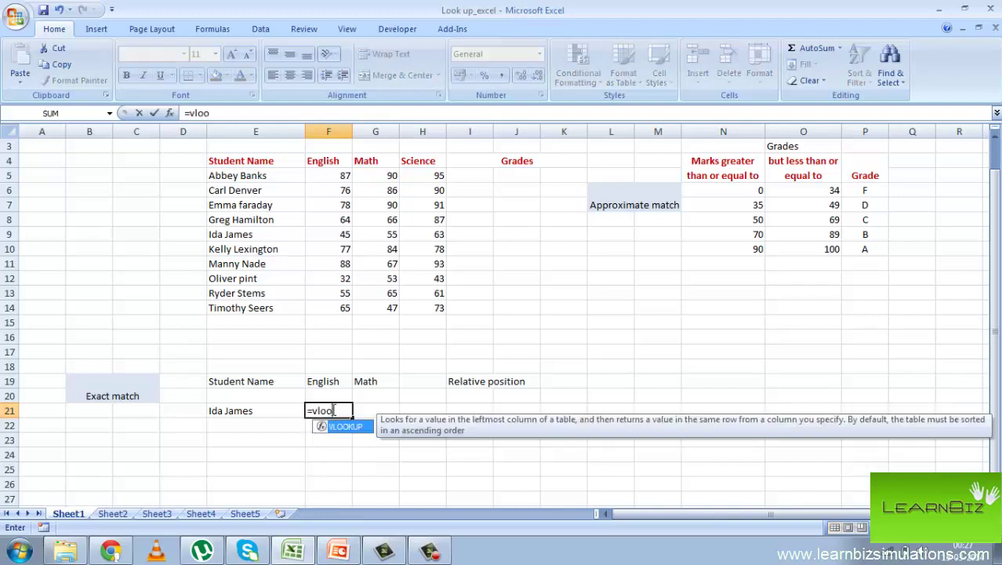
{"action": "double_click", "coordinate": [345, 426]}
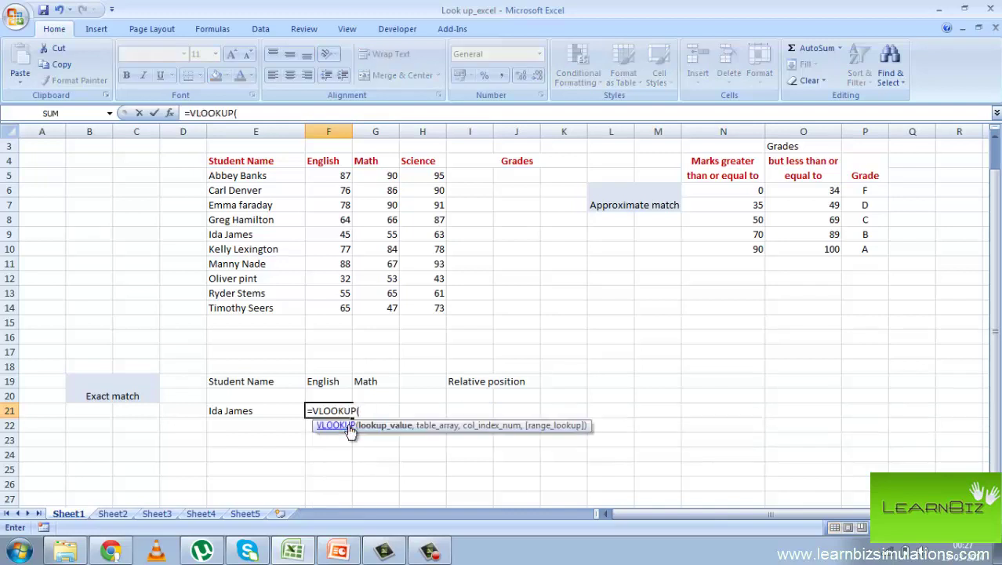
{"action": "left_click", "coordinate": [264, 411]}
{"action": "type", "text": ","}
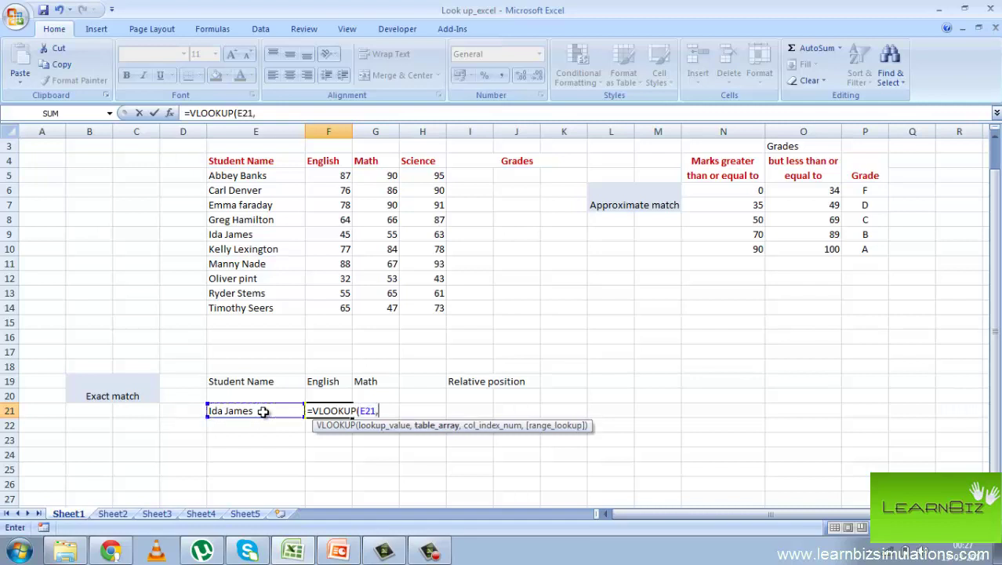
{"action": "left_click_drag", "start_coordinate": [284, 176], "coordinate": [424, 304]}
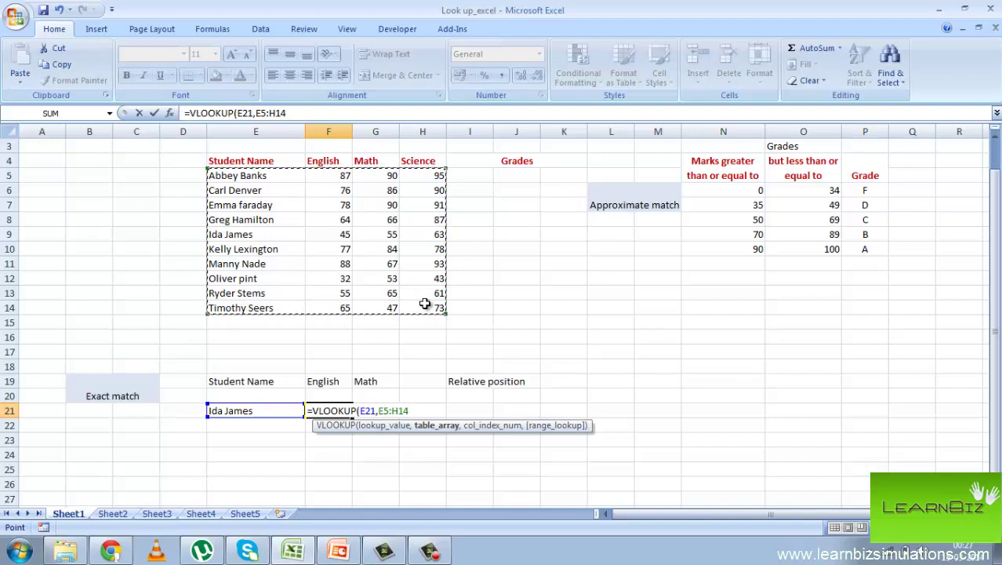
{"action": "type", "text": ","}
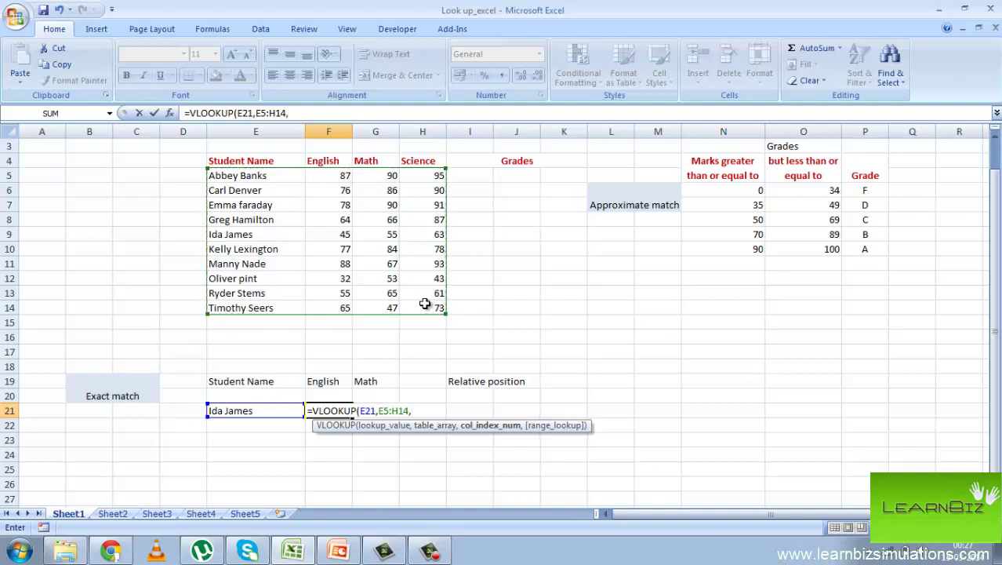
{"action": "type", "text": "2,fa"}
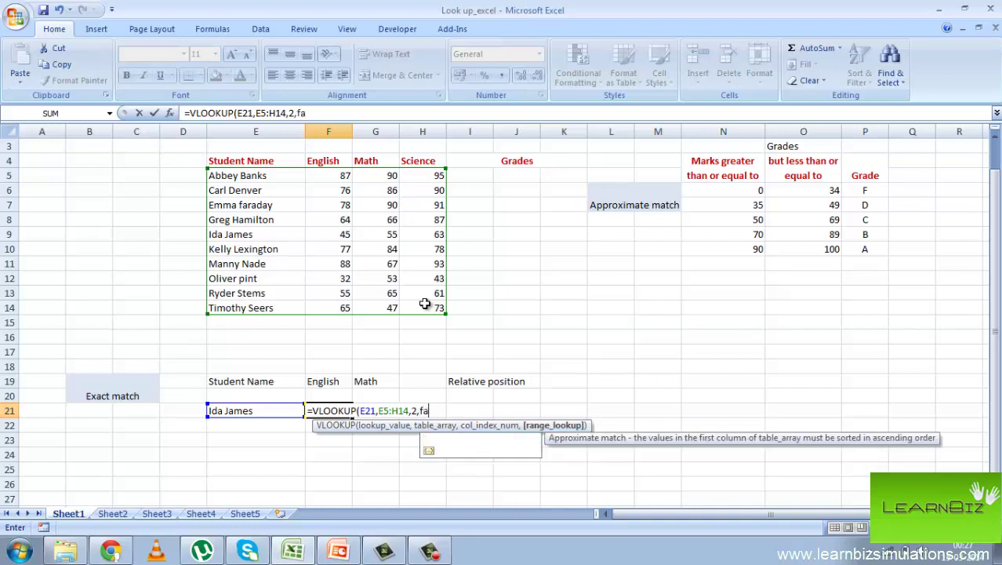
{"action": "type", "text": "lse)"}
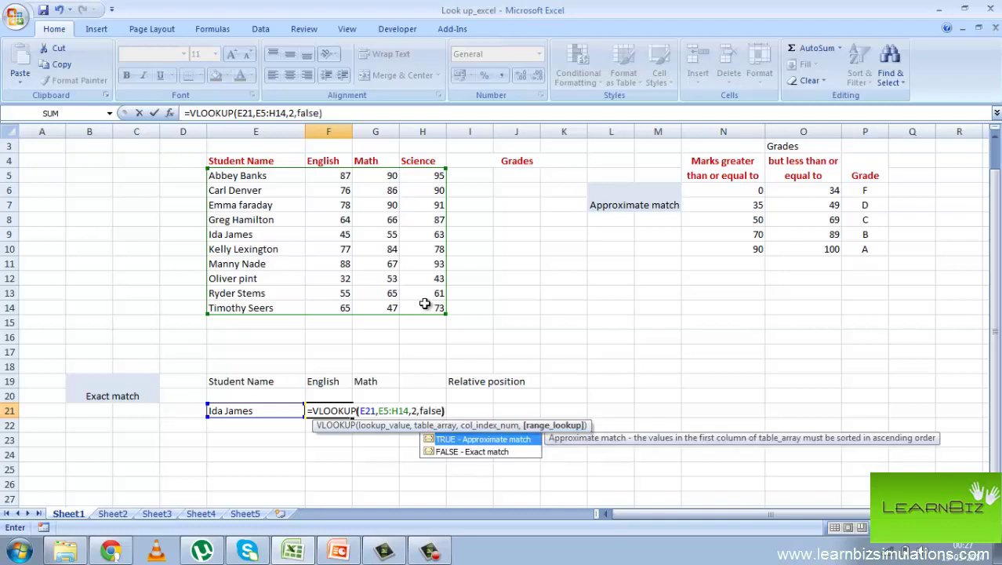
{"action": "key", "text": "Return"}
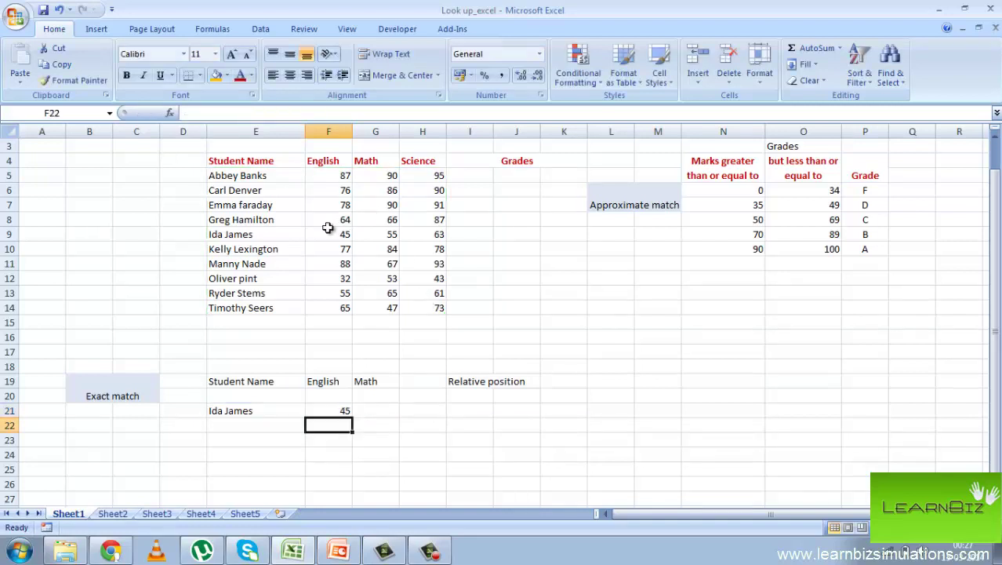
{"action": "left_click", "coordinate": [333, 237]}
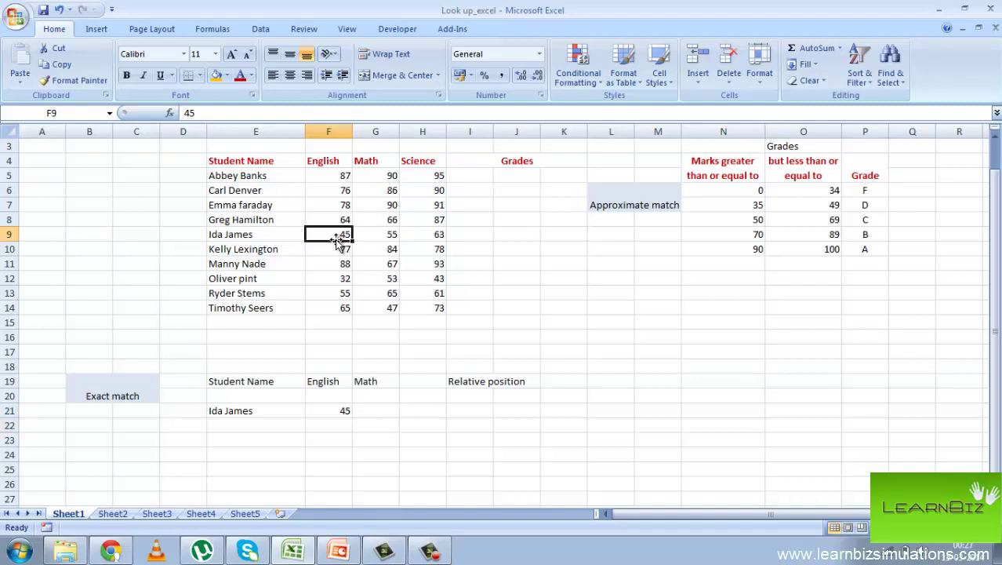
Enter =VLOOKUP(E21,E5:H14,3,false) in G21 to look up the same student's Math mark.
{"action": "left_click", "coordinate": [385, 408]}
{"action": "type", "text": "="}
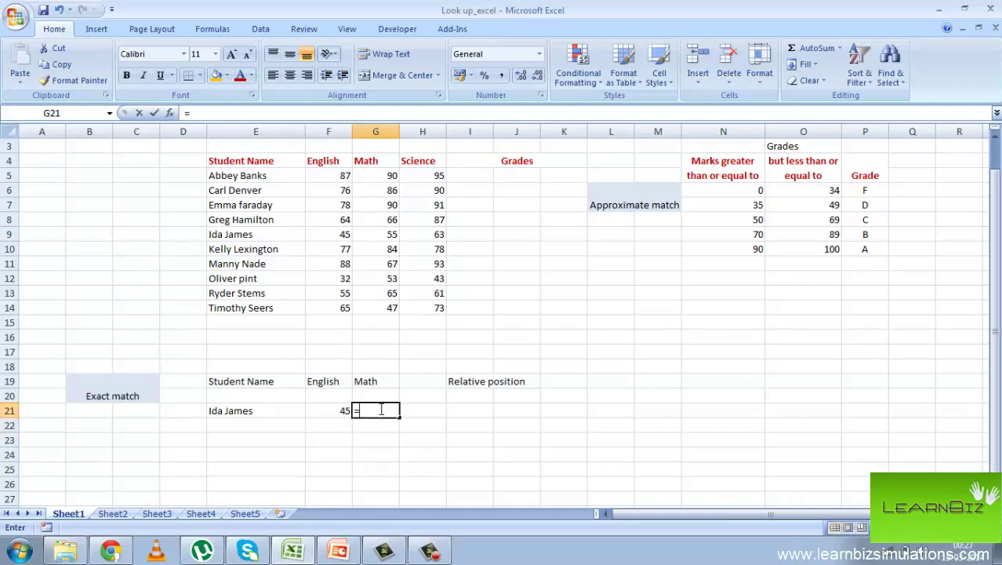
{"action": "type", "text": "vl"}
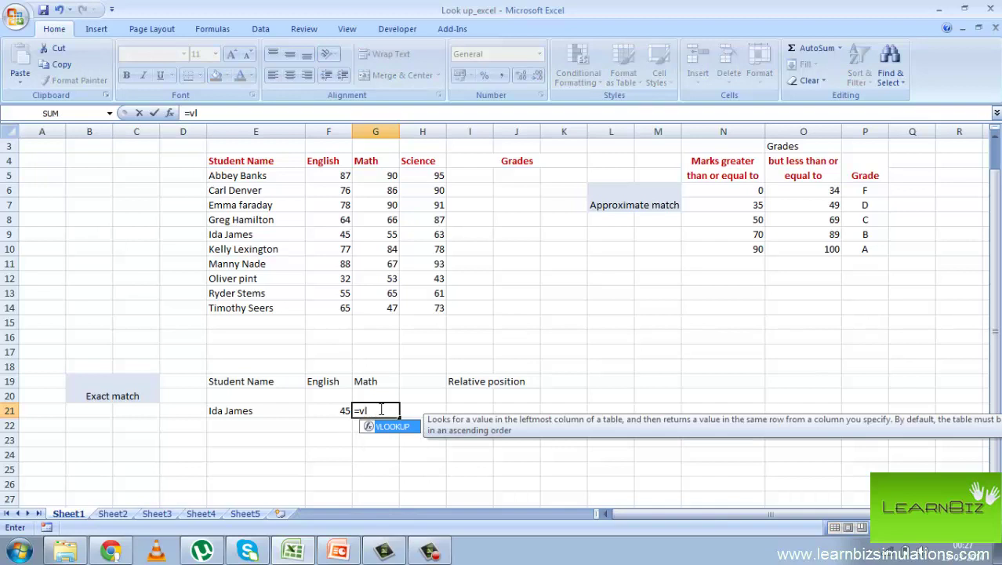
{"action": "double_click", "coordinate": [386, 429]}
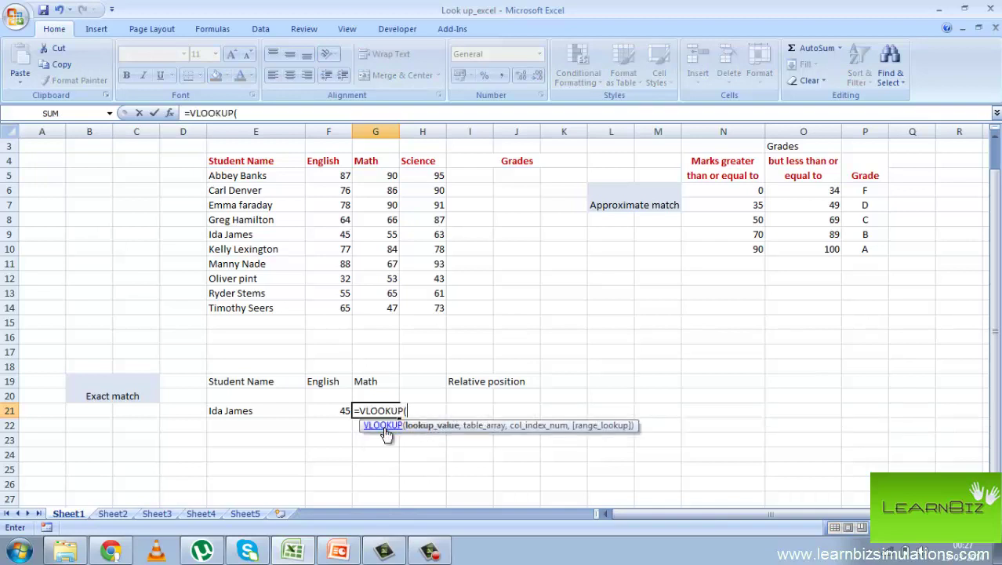
{"action": "left_click", "coordinate": [235, 411]}
{"action": "type", "text": ","}
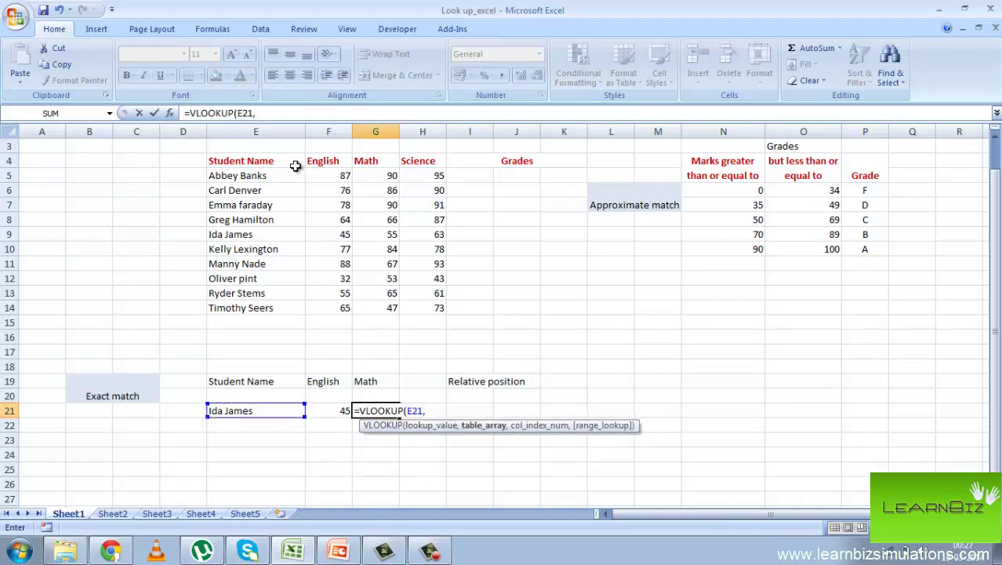
{"action": "left_click", "coordinate": [291, 174]}
{"action": "left_click_drag", "start_coordinate": [291, 174], "coordinate": [405, 299]}
{"action": "type", "text": ","}
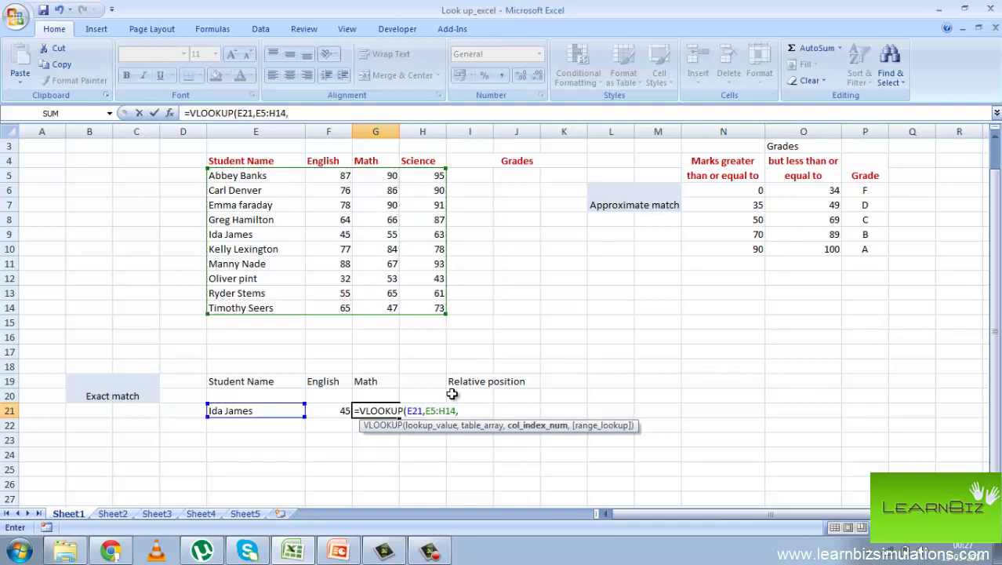
{"action": "type", "text": "3,false)"}
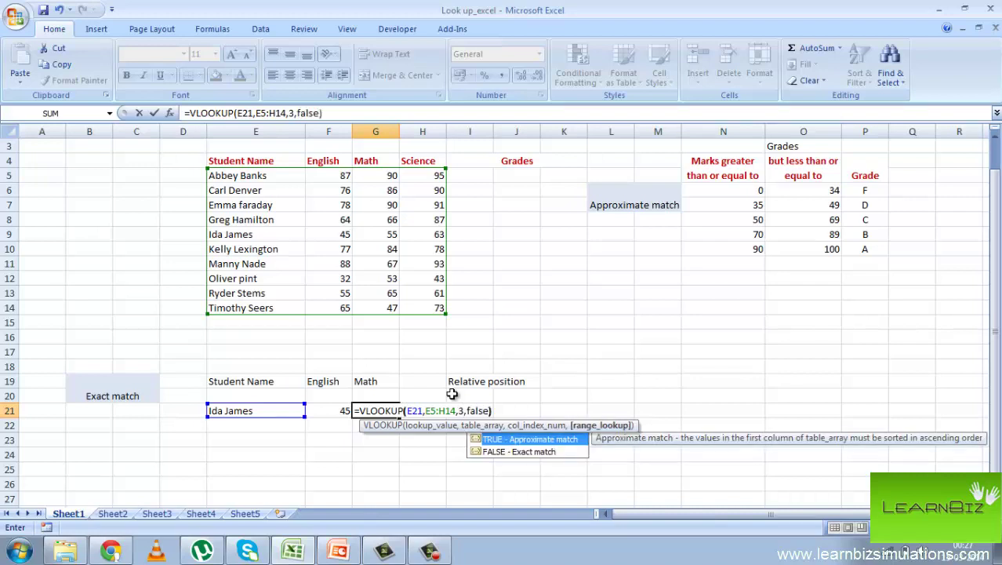
{"action": "key", "text": "Return"}
Write the formula =VLOOKUP(F5,N6:P10,3) in I5 to find the first student's English grade by approximate match.
{"action": "left_click", "coordinate": [476, 175]}
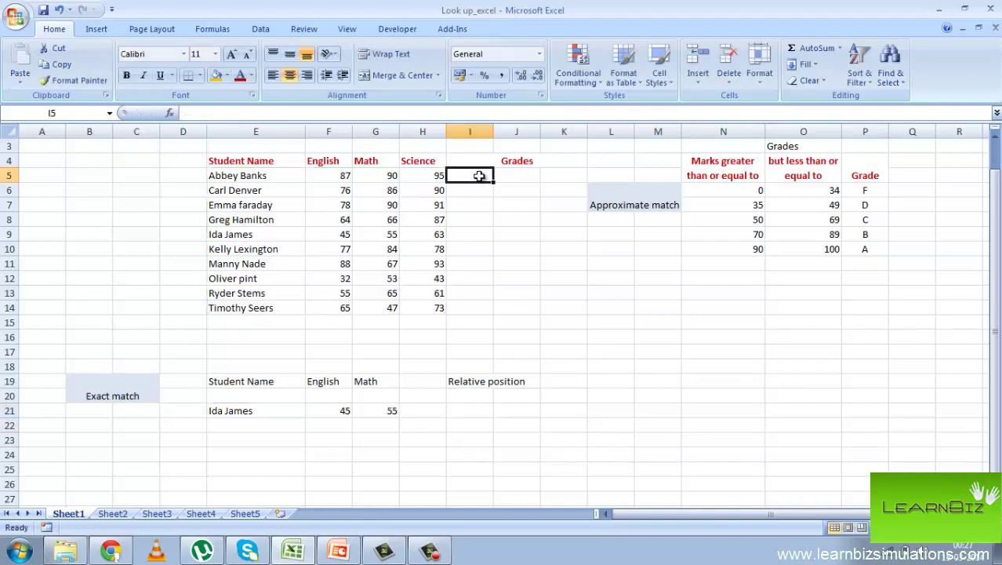
{"action": "type", "text": "="}
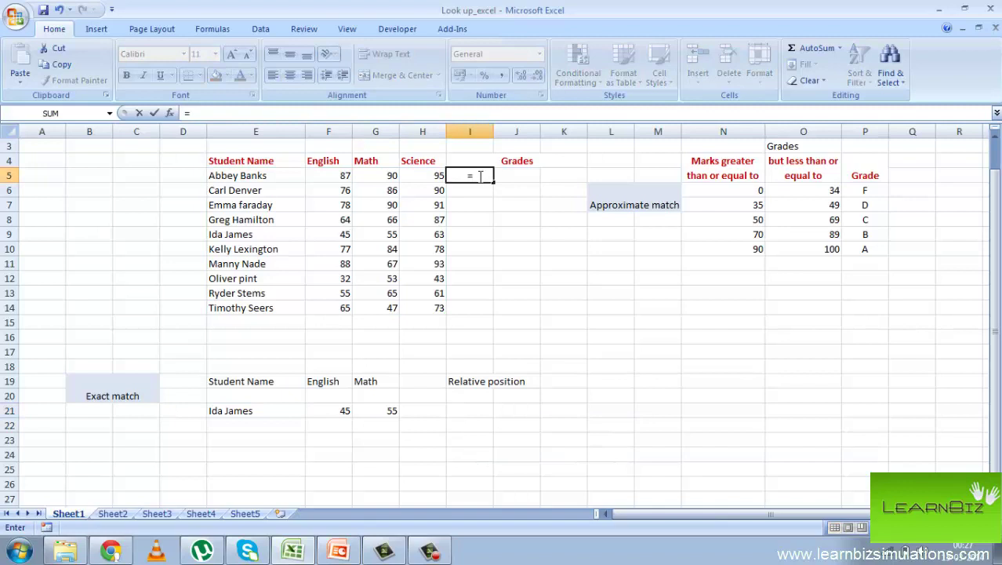
{"action": "type", "text": "vl"}
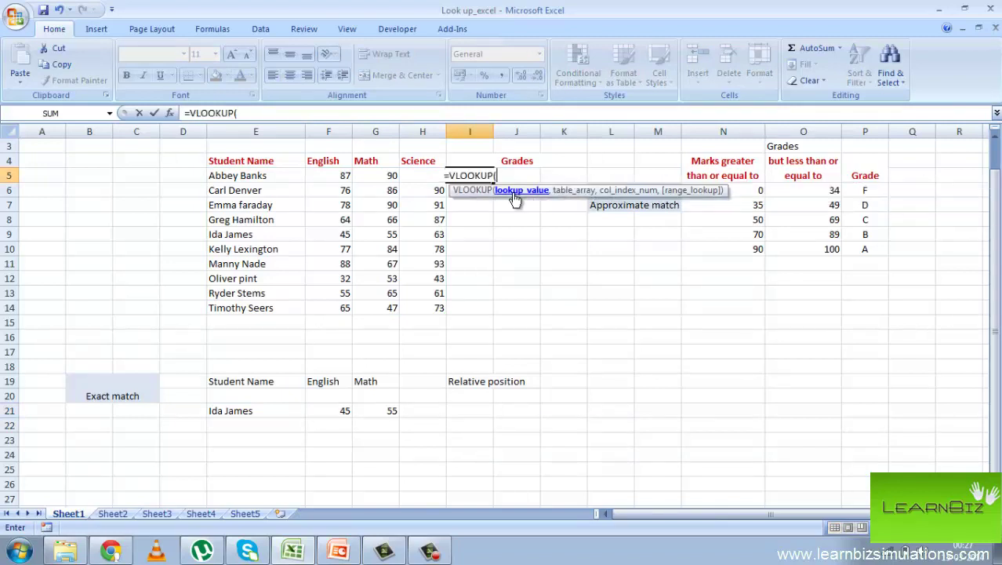
{"action": "double_click", "coordinate": [514, 192]}
{"action": "left_click", "coordinate": [342, 176]}
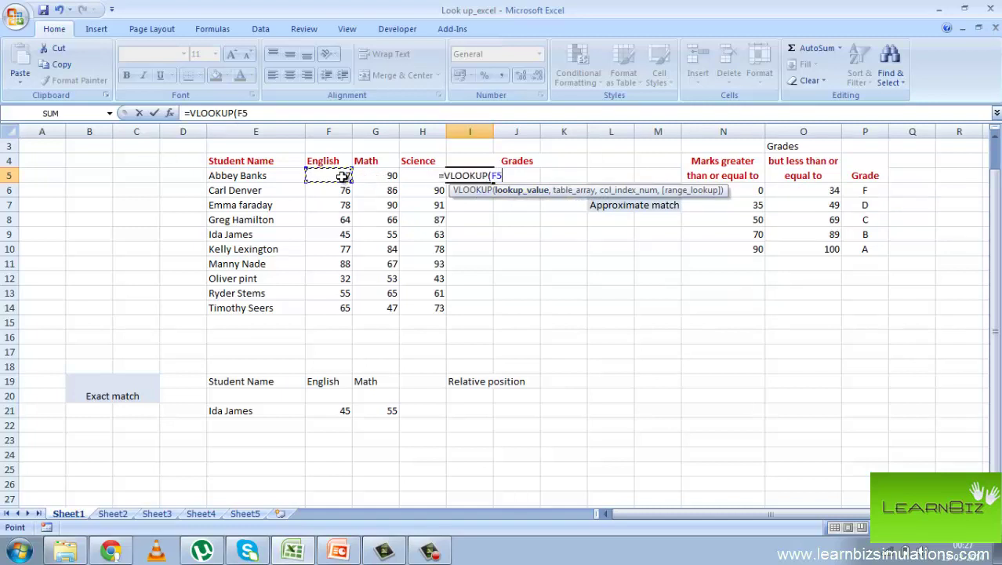
{"action": "type", "text": ","}
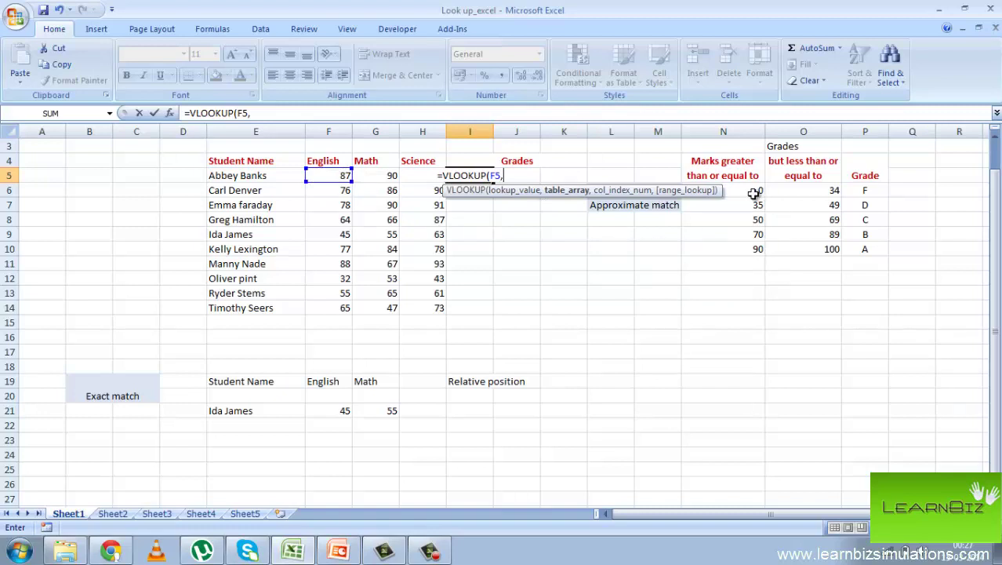
{"action": "left_click_drag", "start_coordinate": [753, 193], "coordinate": [871, 250]}
{"action": "type", "text": ","}
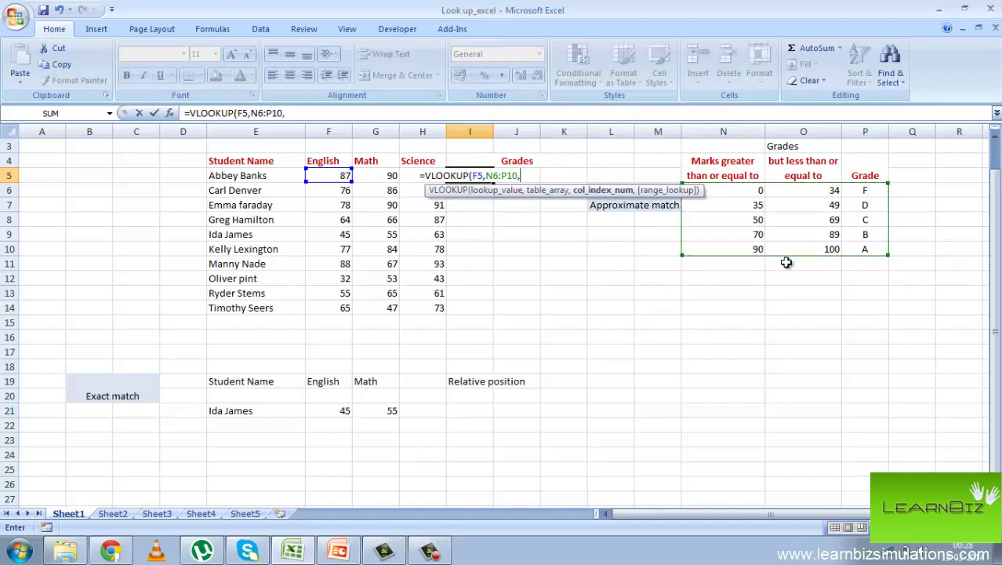
{"action": "type", "text": "3"}
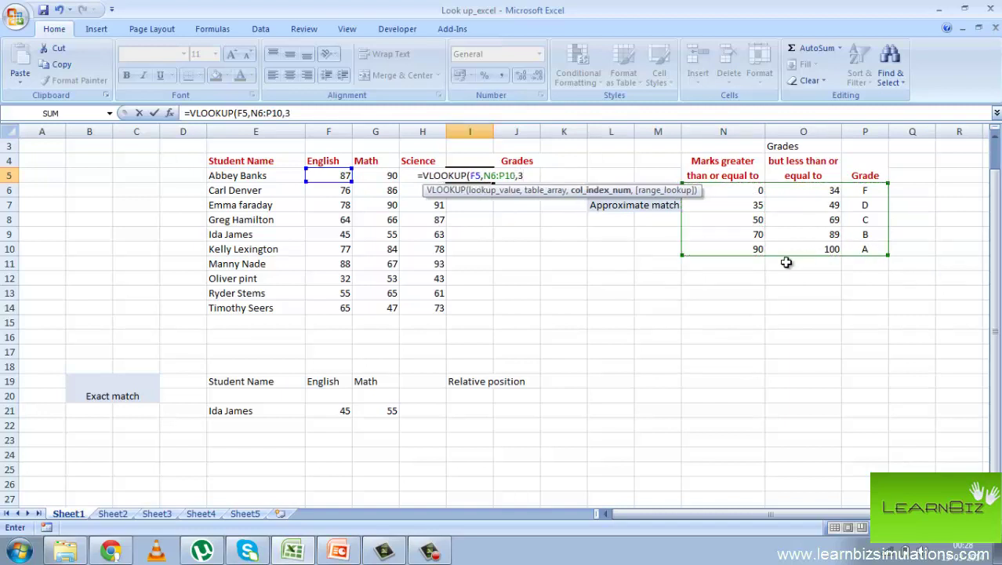
{"action": "type", "text": ")"}
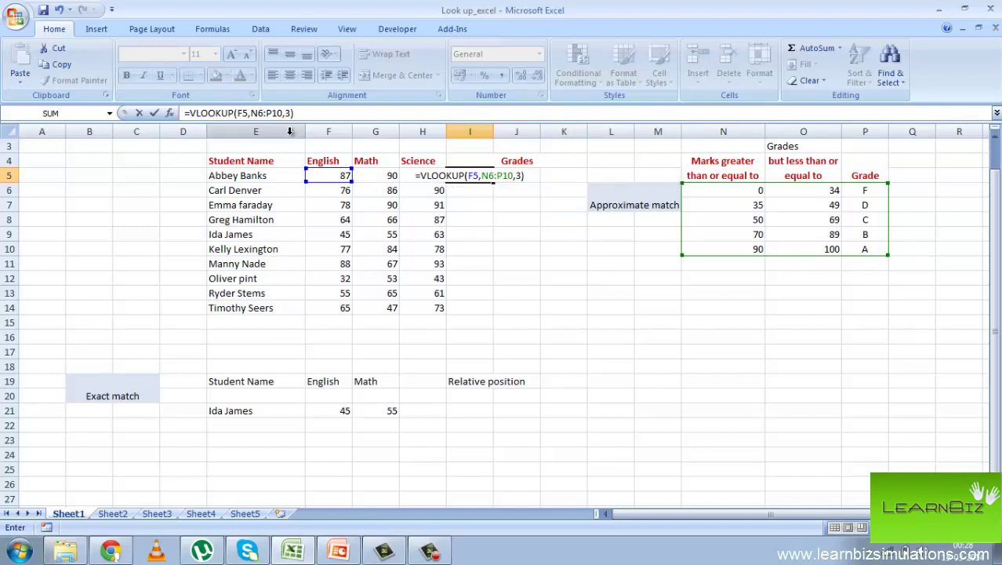
Make the lookup range in the I5 formula absolute as $N$6:$P$10 and enter the formula.
{"action": "left_click", "coordinate": [251, 113]}
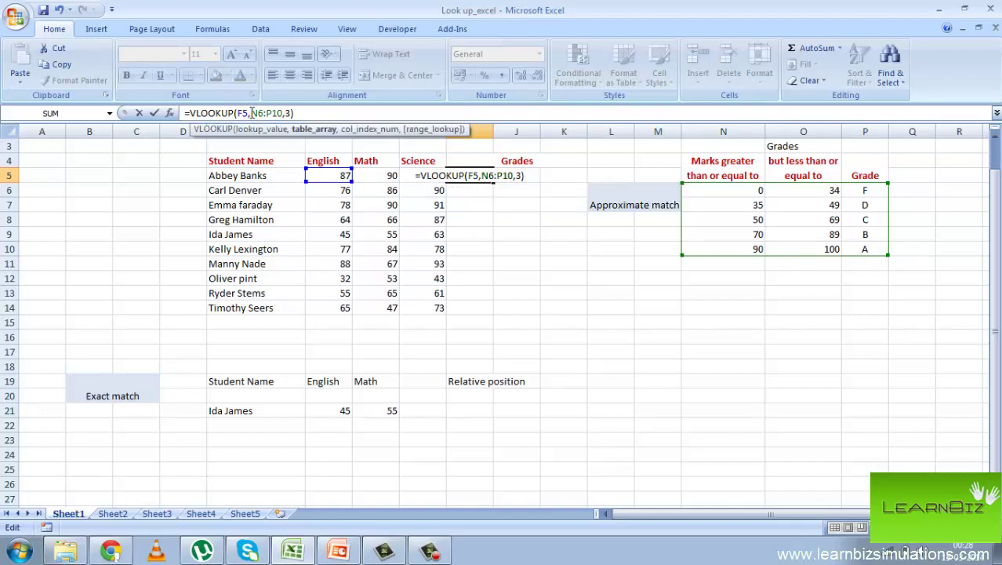
{"action": "type", "text": "$"}
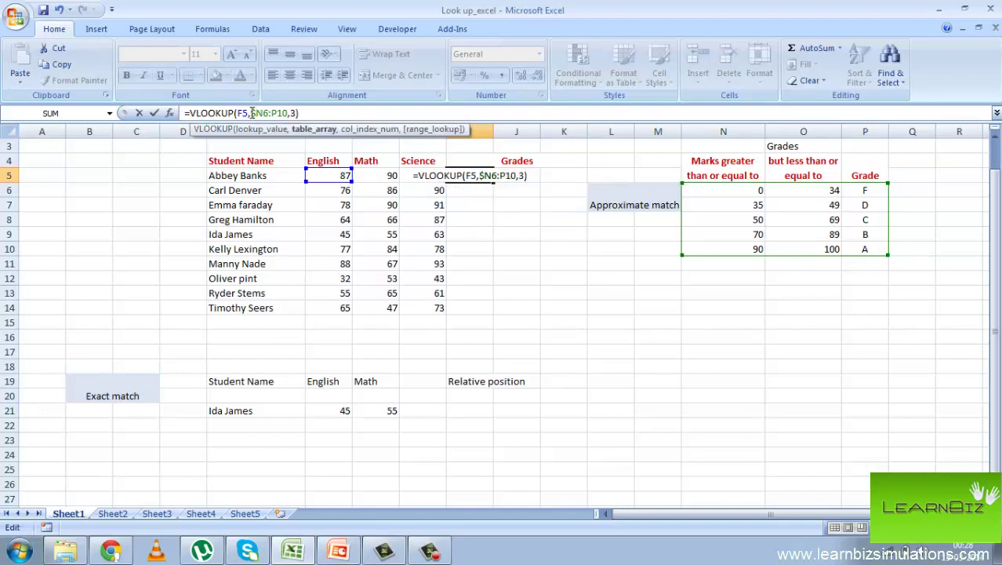
{"action": "key", "text": "Right"}
{"action": "type", "text": "$"}
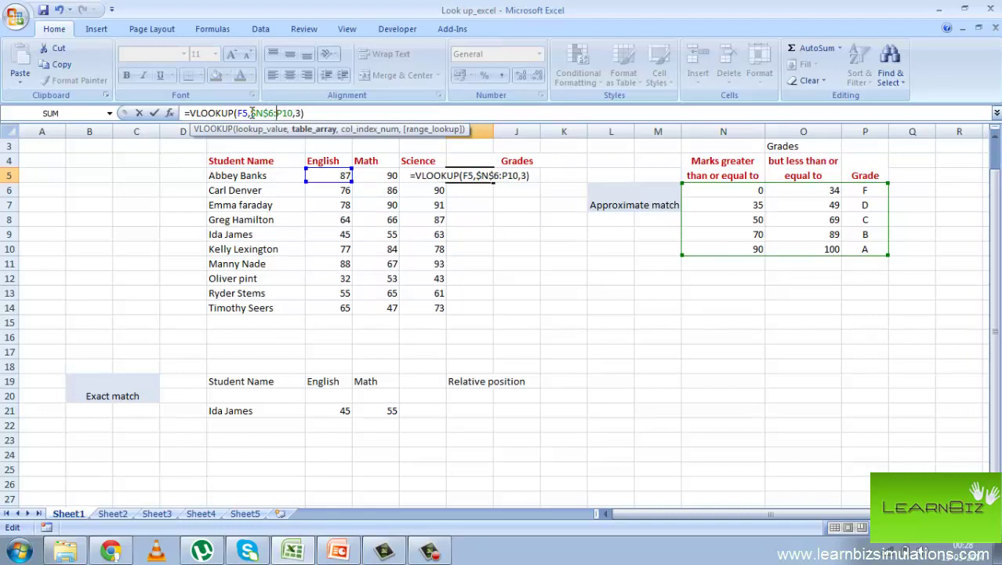
{"action": "key", "text": "Right"}
{"action": "type", "text": "$"}
{"action": "key", "text": "Right"}
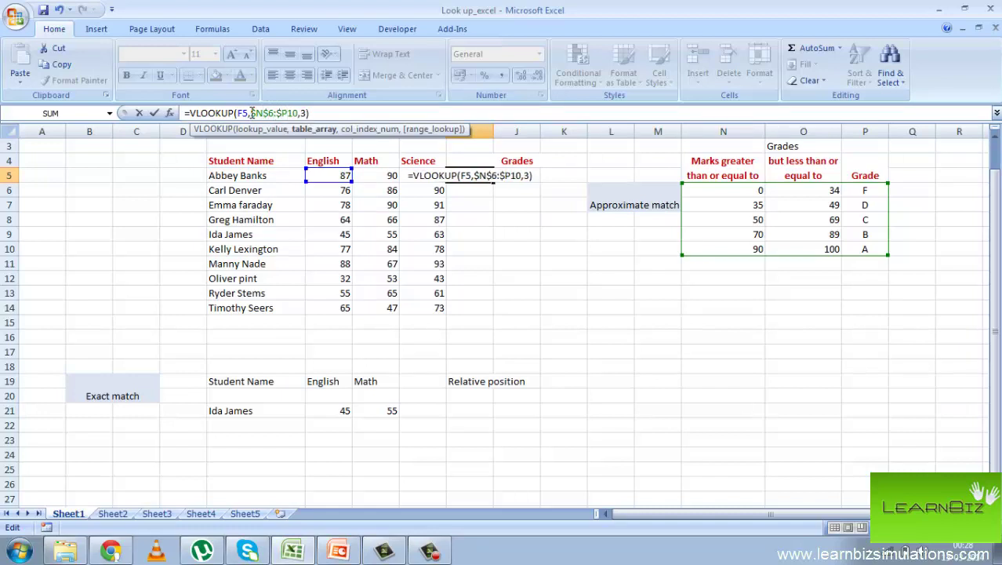
{"action": "type", "text": "$"}
{"action": "left_click", "coordinate": [339, 116]}
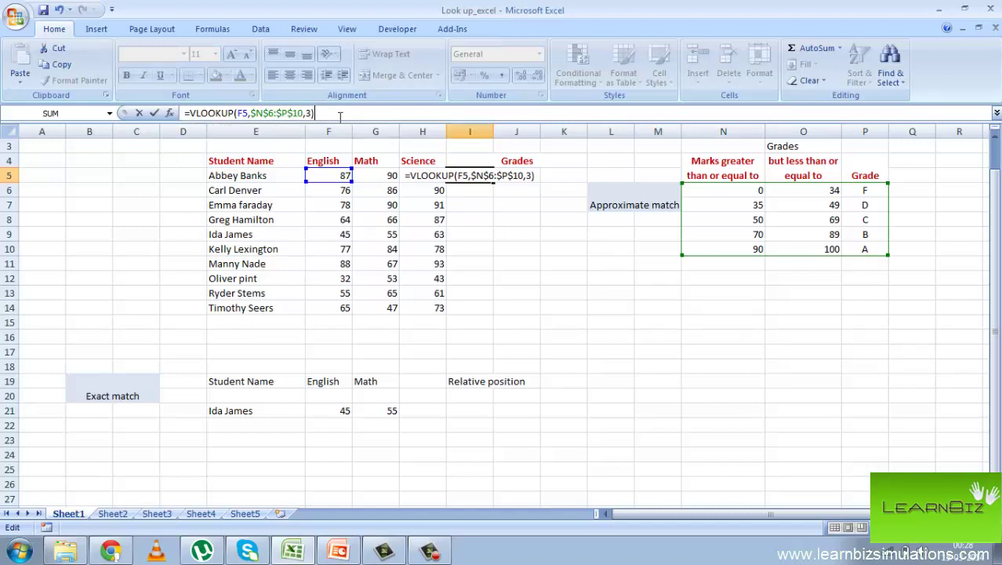
{"action": "key", "text": "Return"}
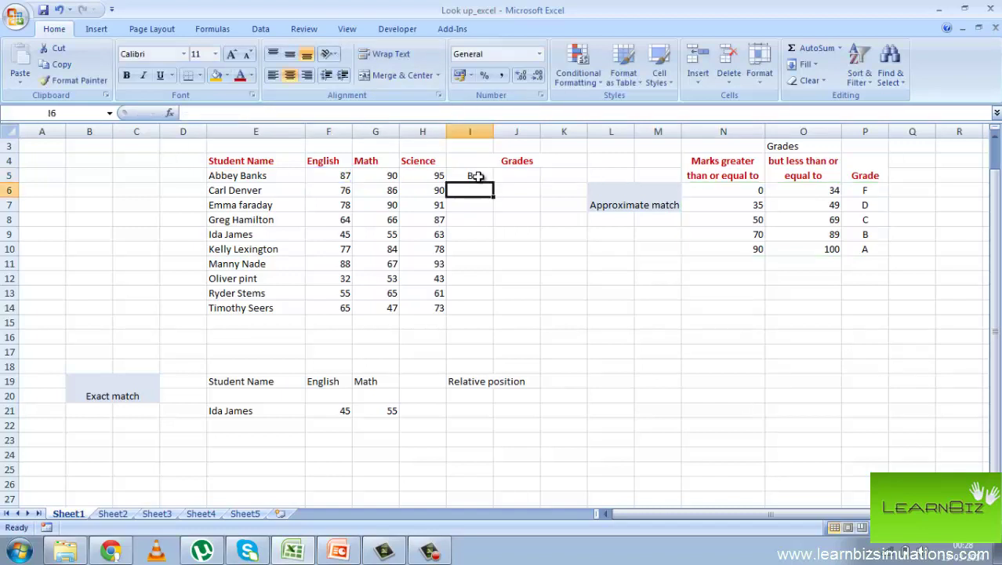
Fill the grade formula from I5 down to row 14 and across to column K.
{"action": "left_click", "coordinate": [477, 176]}
{"action": "left_click_drag", "start_coordinate": [494, 183], "coordinate": [585, 314]}
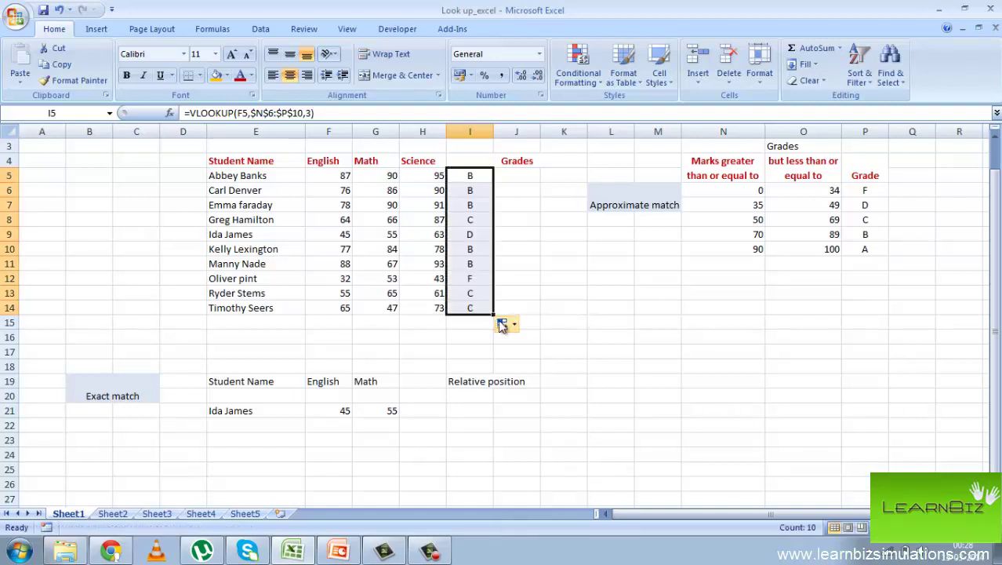
{"action": "left_click_drag", "start_coordinate": [495, 314], "coordinate": [571, 305]}
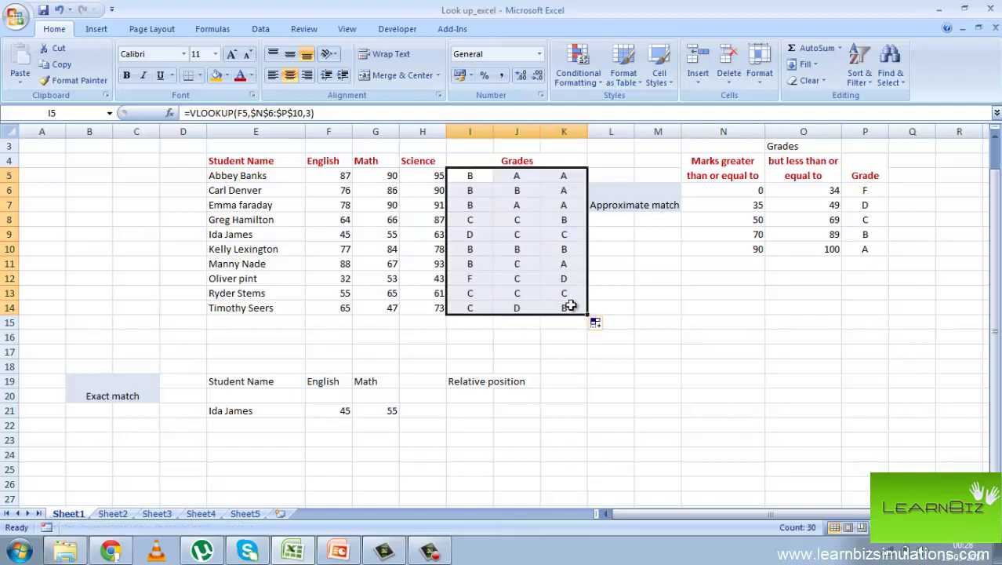
{"action": "left_click", "coordinate": [551, 347]}
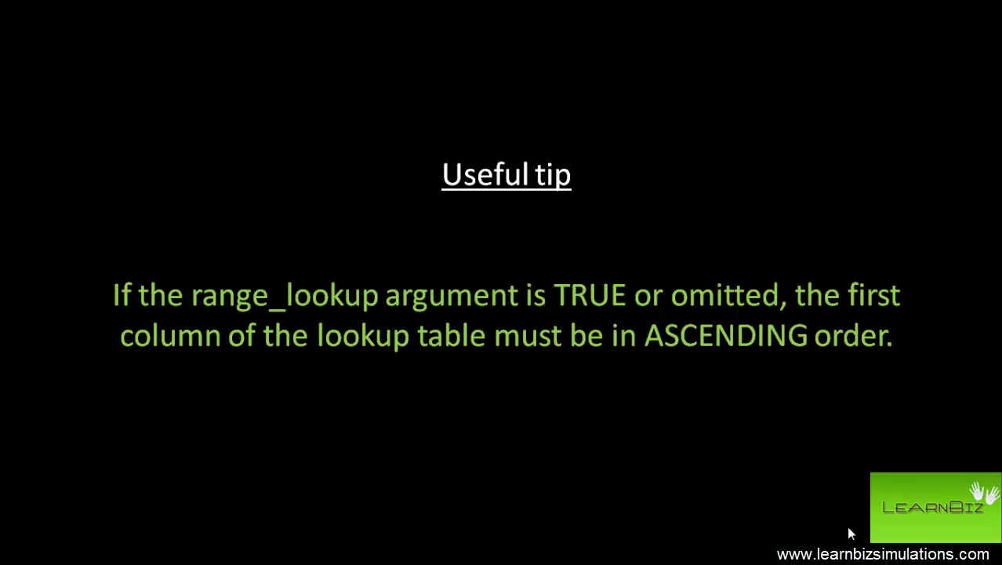
{"action": "key", "text": "Right"}
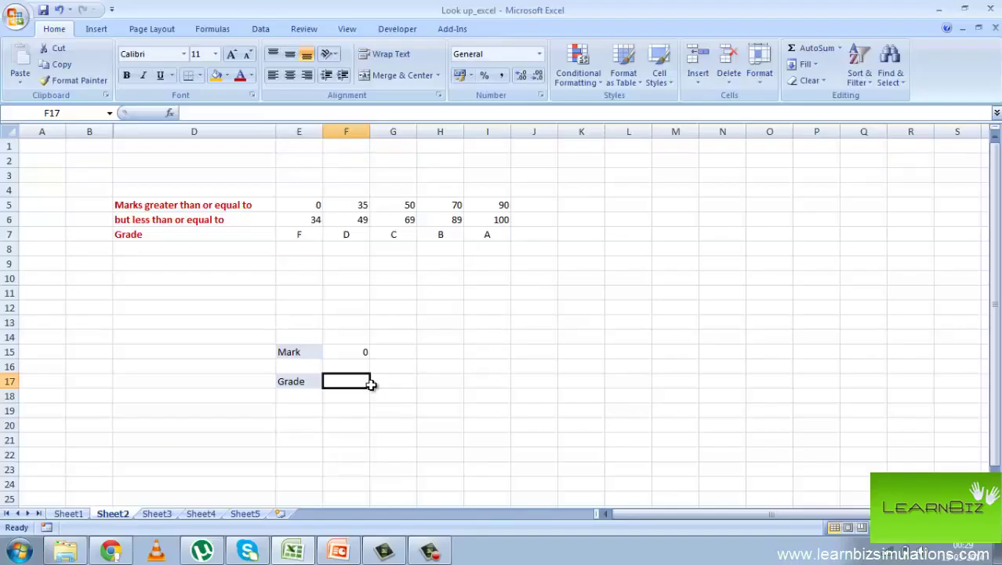
Enter =HLOOKUP(F15,E5:I7,3) in F17 to find the grade for the mark in F15.
{"action": "type", "text": "=hl"}
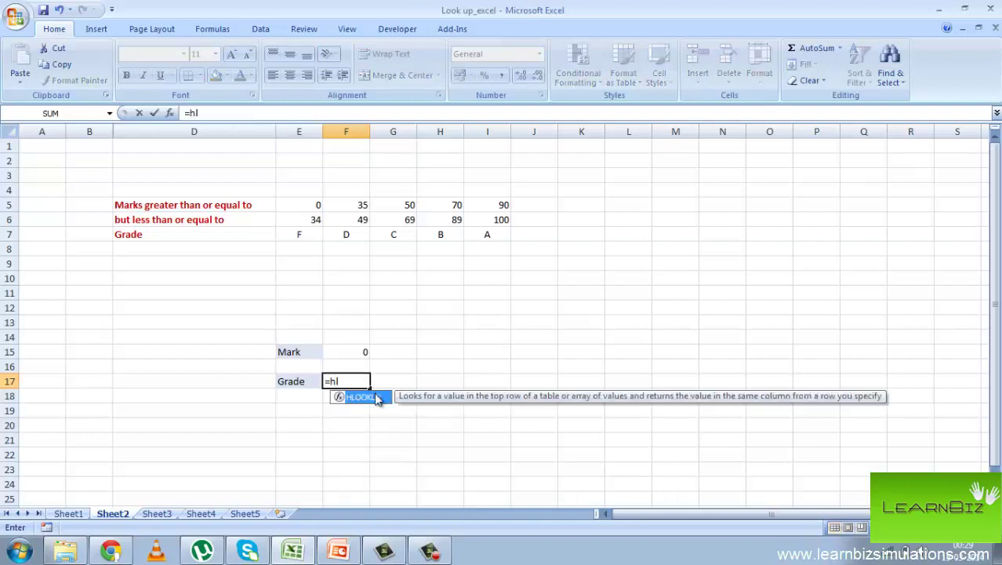
{"action": "key", "text": "Tab"}
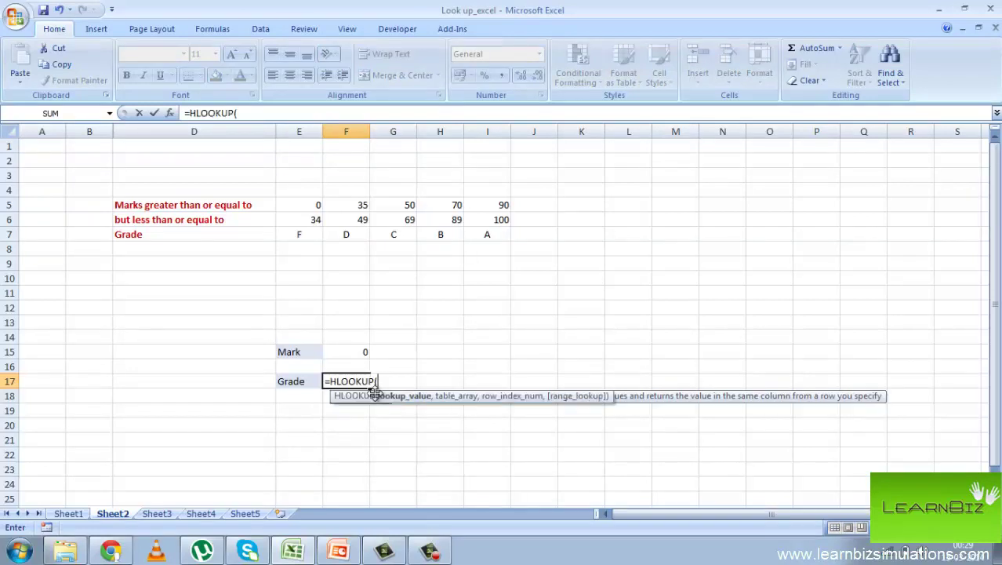
{"action": "left_click", "coordinate": [358, 353]}
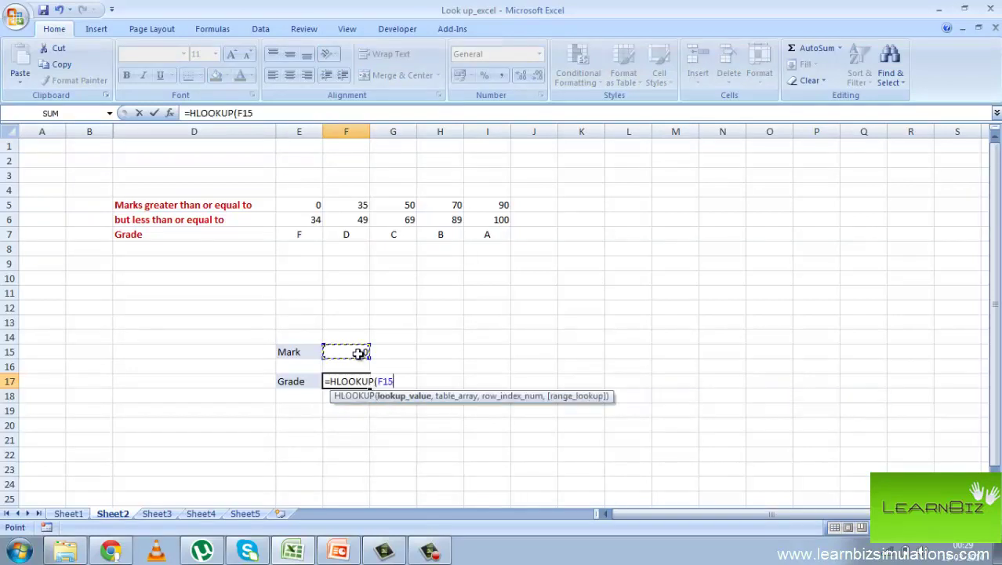
{"action": "type", "text": ","}
{"action": "left_click_drag", "start_coordinate": [306, 204], "coordinate": [487, 236]}
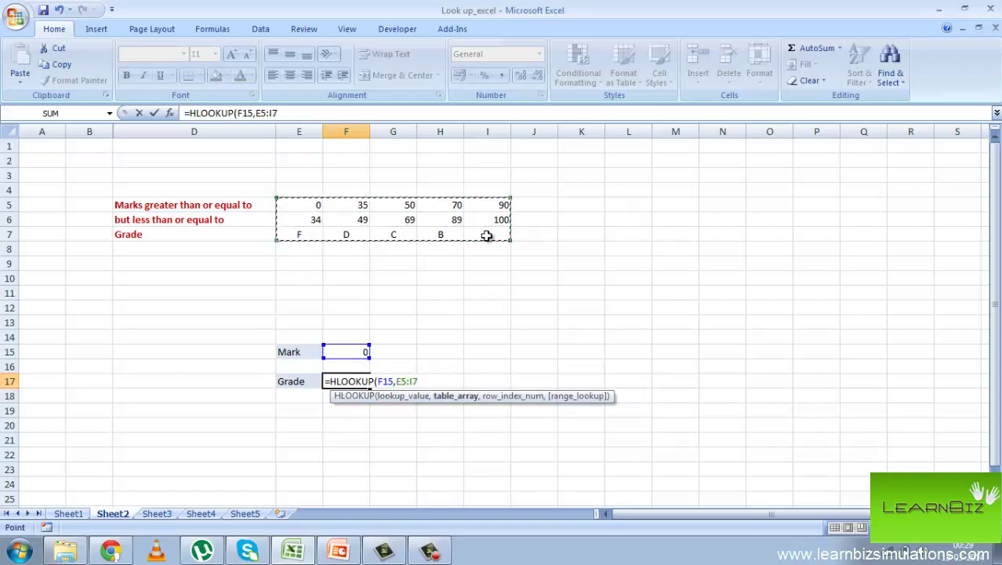
{"action": "type", "text": ","}
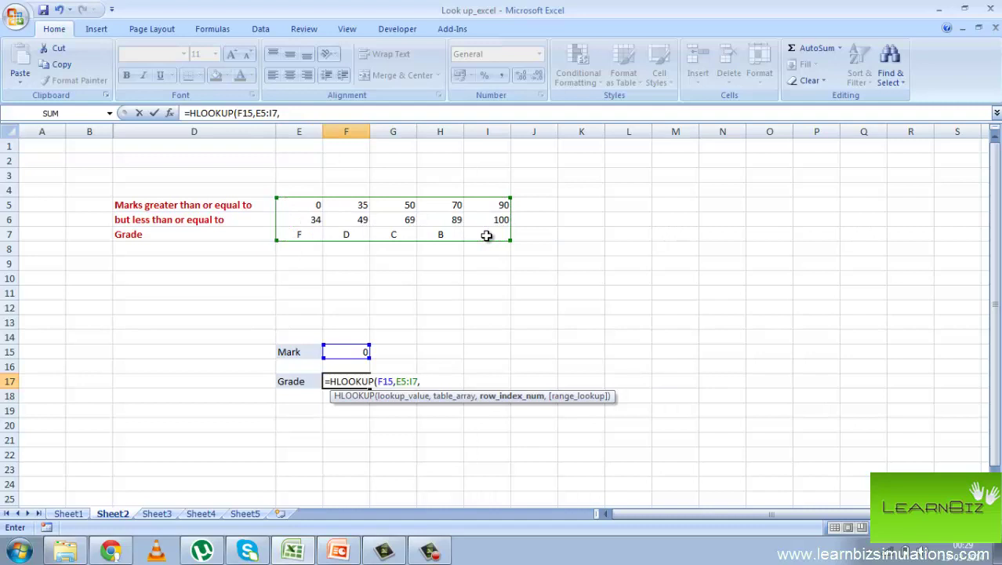
{"action": "type", "text": "3)"}
{"action": "key", "text": "Return"}
Test the grade lookup by entering the marks 33, 66 and 90 one after another in F15.
{"action": "key", "text": "Up"}
{"action": "key", "text": "Up"}
{"action": "key", "text": "Up"}
{"action": "type", "text": "33"}
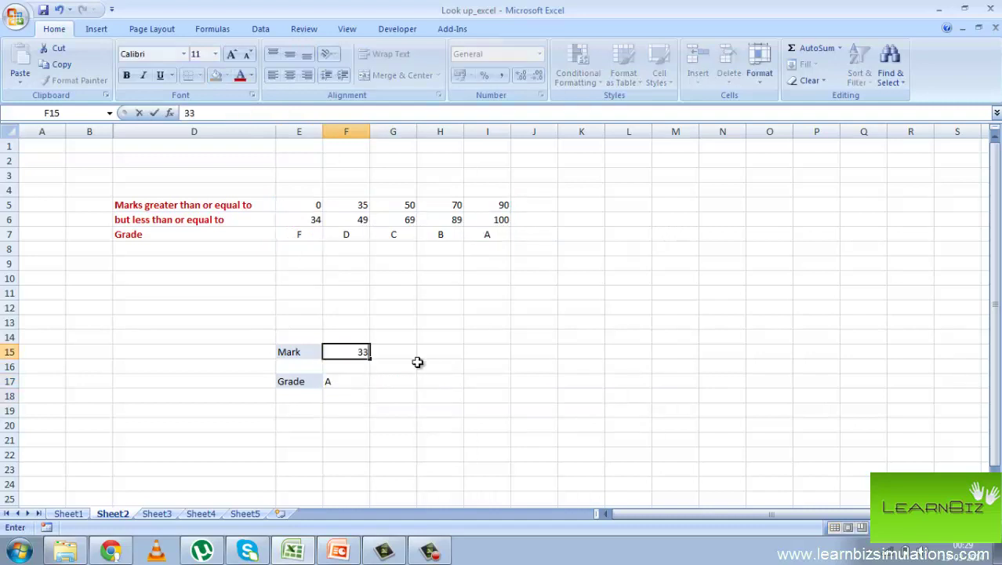
{"action": "key", "text": "Return"}
{"action": "left_click", "coordinate": [363, 352]}
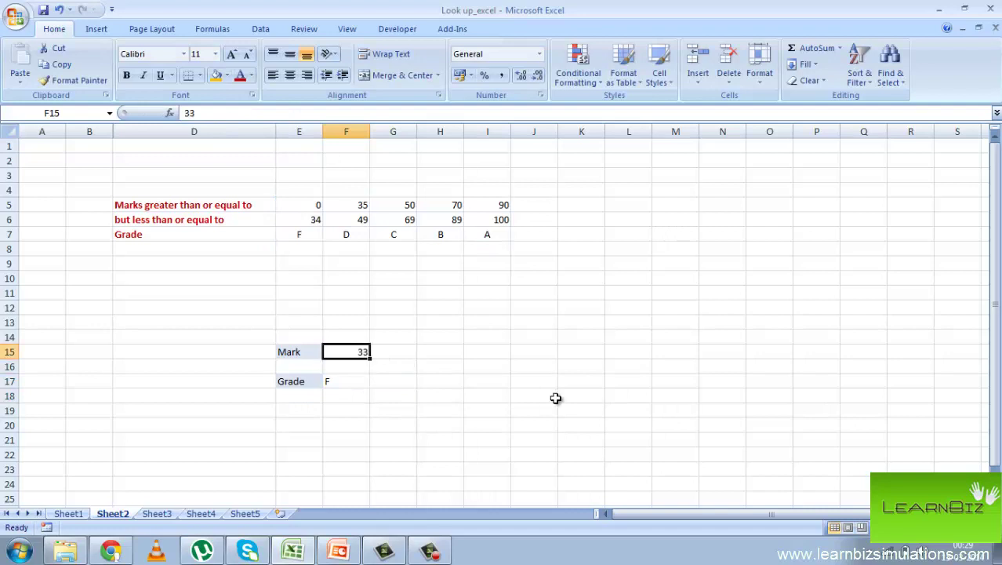
{"action": "type", "text": "66"}
{"action": "key", "text": "Return"}
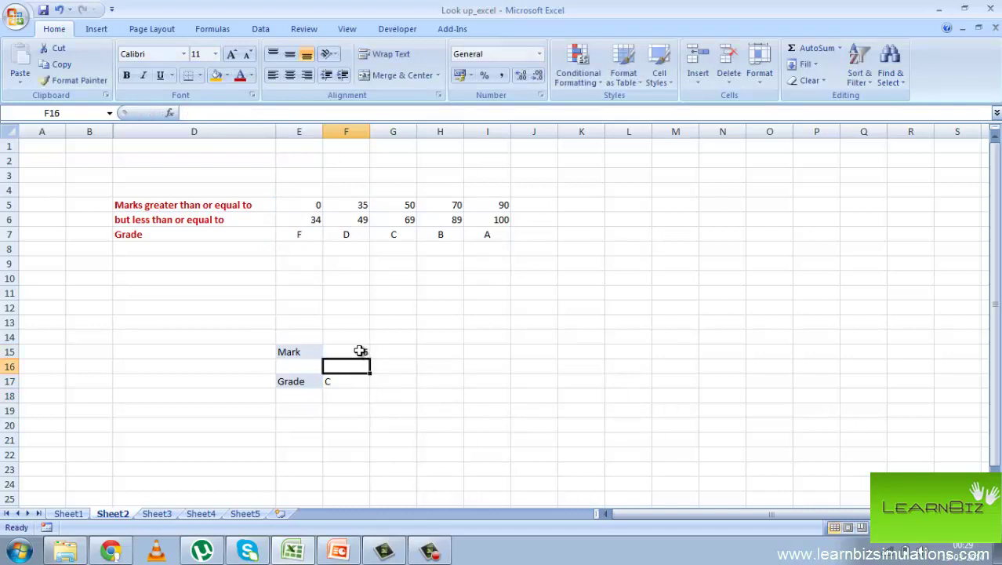
{"action": "left_click", "coordinate": [364, 351]}
{"action": "type", "text": "90"}
{"action": "key", "text": "Return"}
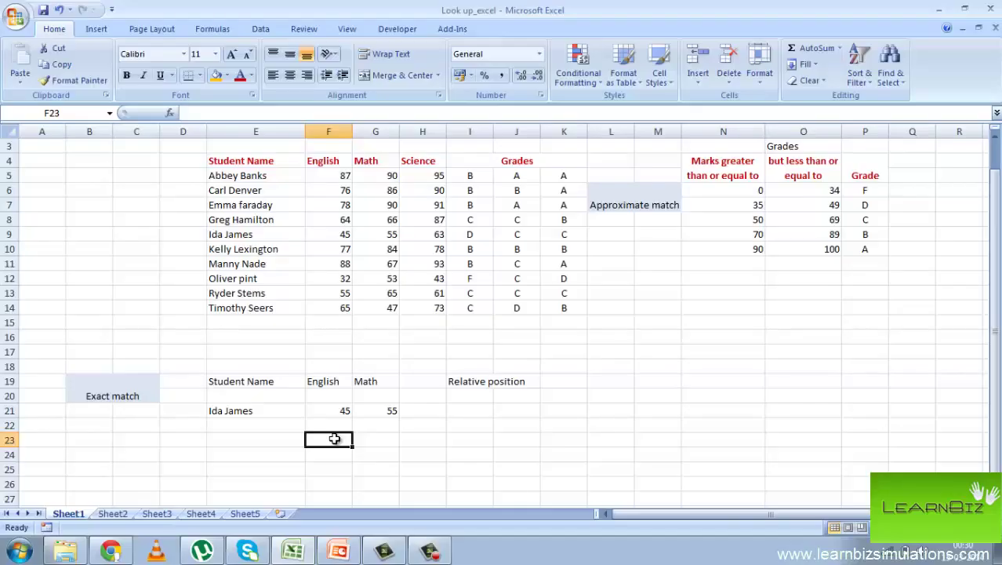
Enter =LOOKUP(E21,E5:E14,F5:F14) in F23 of Sheet1 to find the selected student's English mark.
{"action": "type", "text": "=loo"}
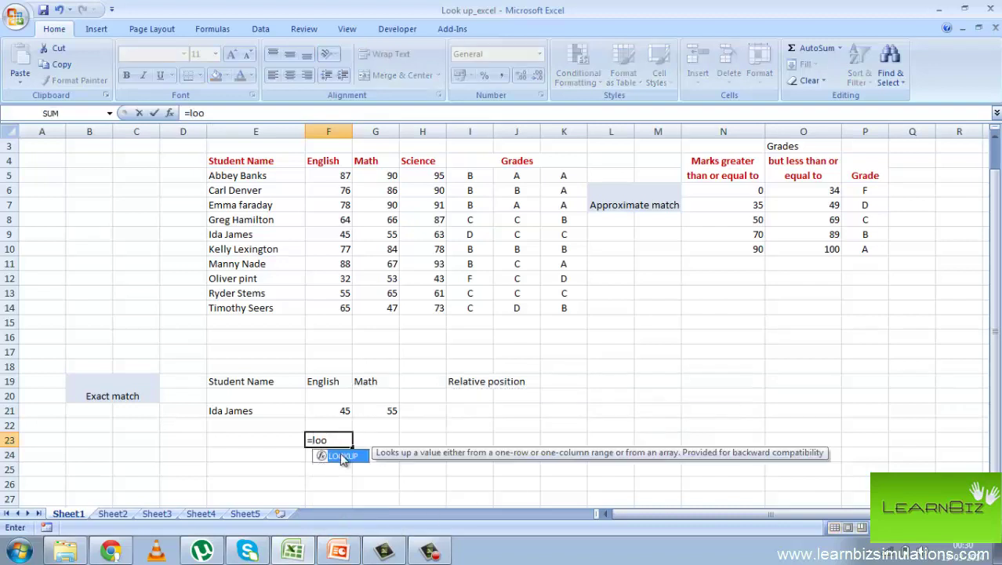
{"action": "double_click", "coordinate": [342, 456]}
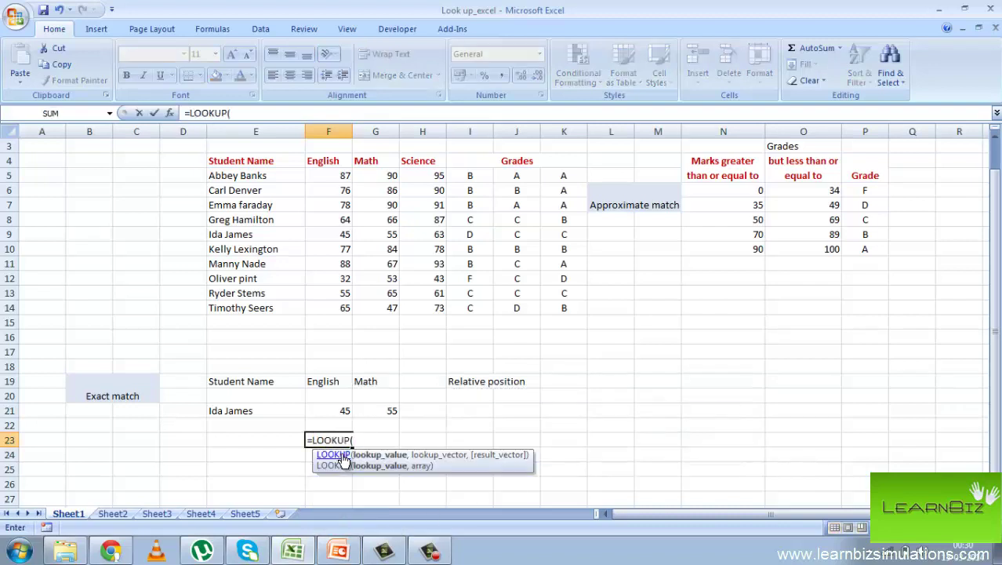
{"action": "left_click", "coordinate": [271, 413]}
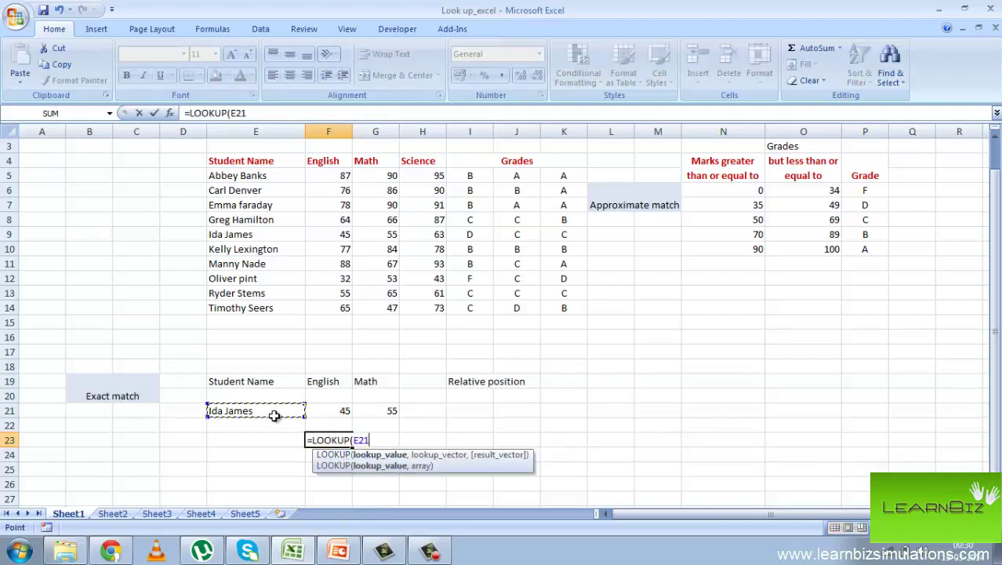
{"action": "type", "text": ","}
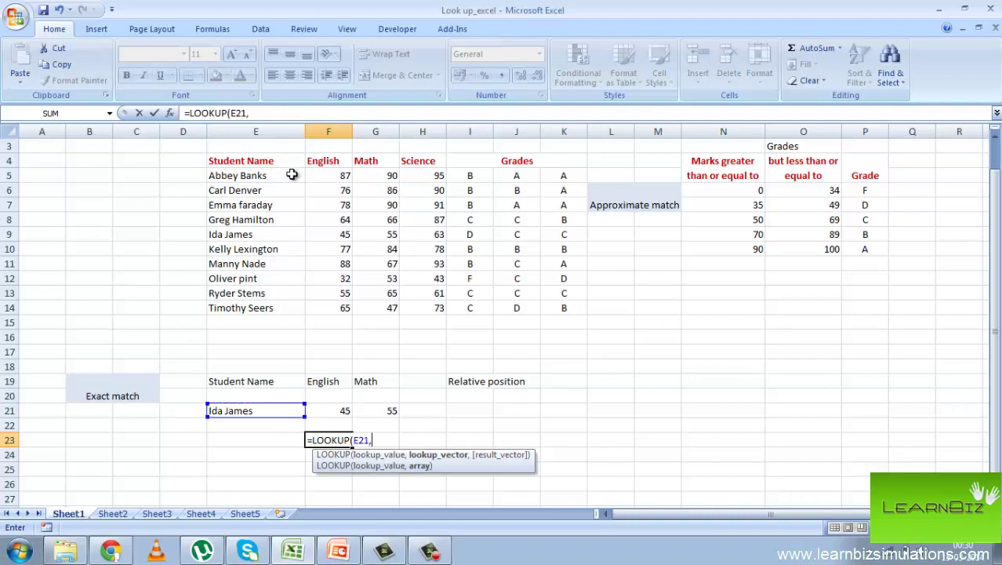
{"action": "left_click_drag", "start_coordinate": [274, 177], "coordinate": [276, 306]}
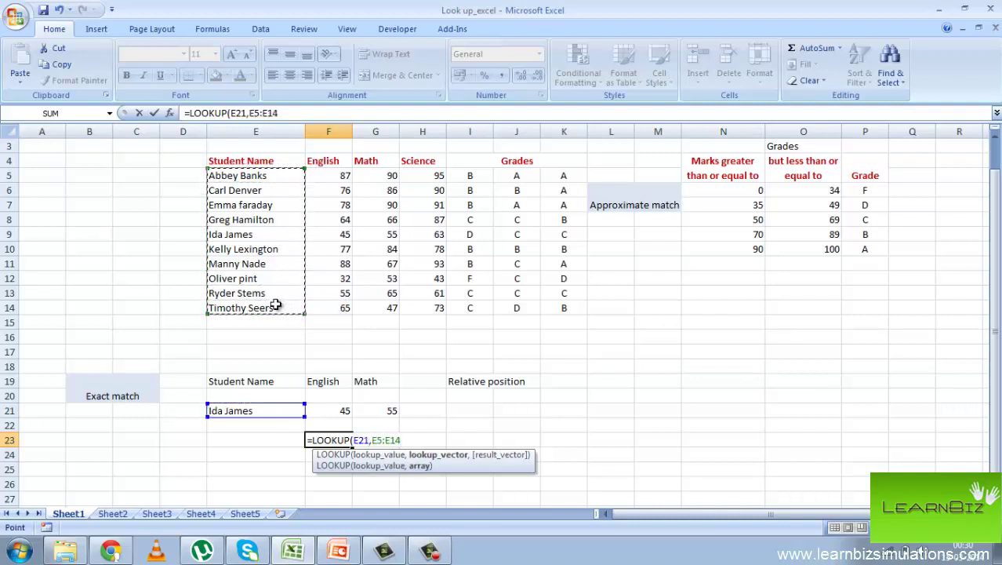
{"action": "type", "text": ","}
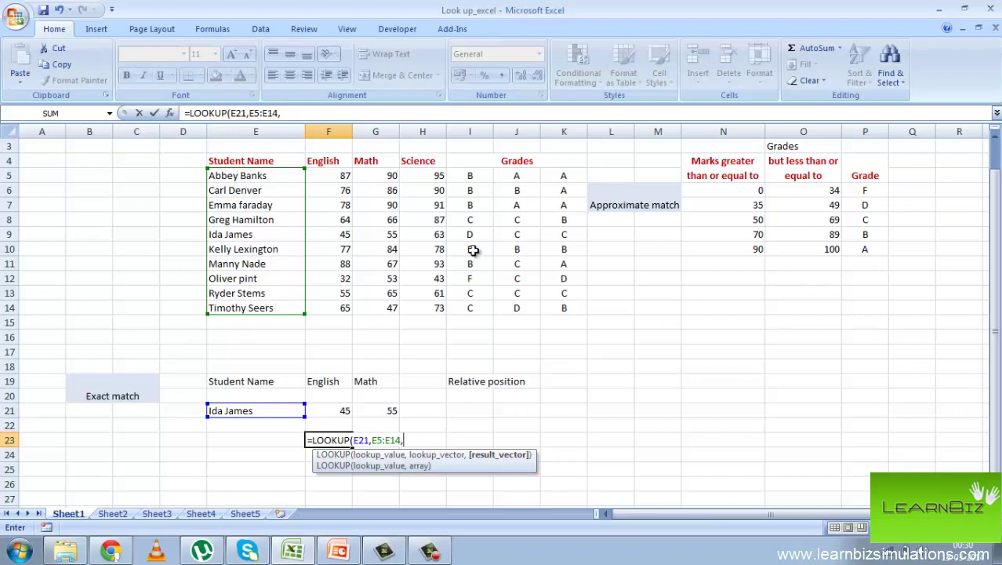
{"action": "left_click_drag", "start_coordinate": [349, 176], "coordinate": [345, 307]}
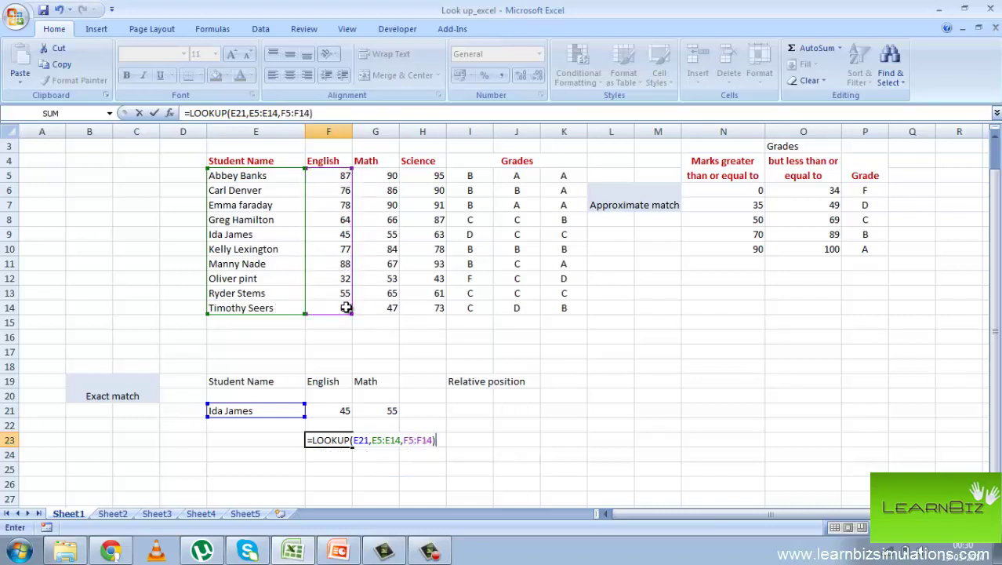
{"action": "key", "text": "Return"}
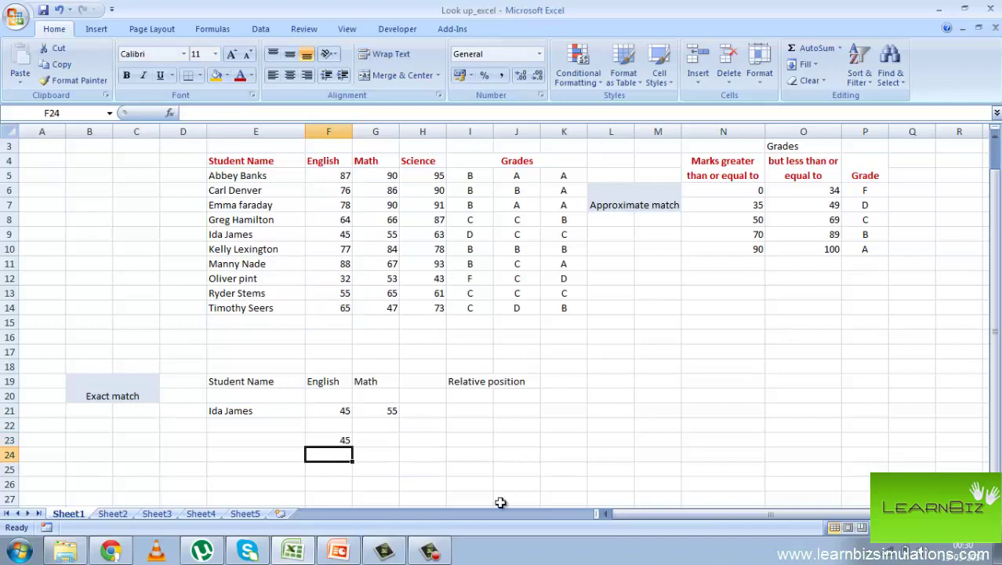
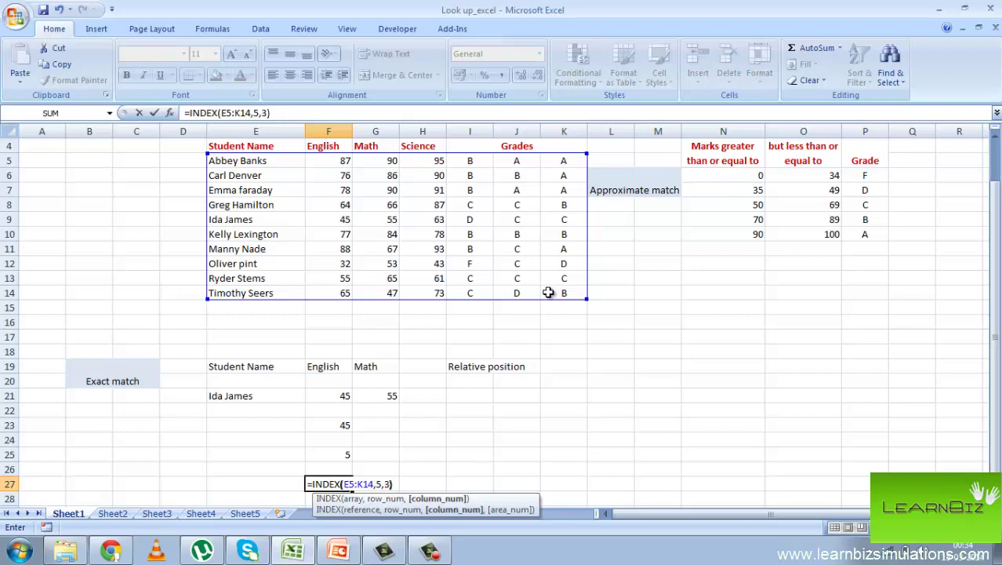
Commit the formula =INDEX(E5:K14,5,3) in F27.
{"action": "left_click", "coordinate": [577, 441]}
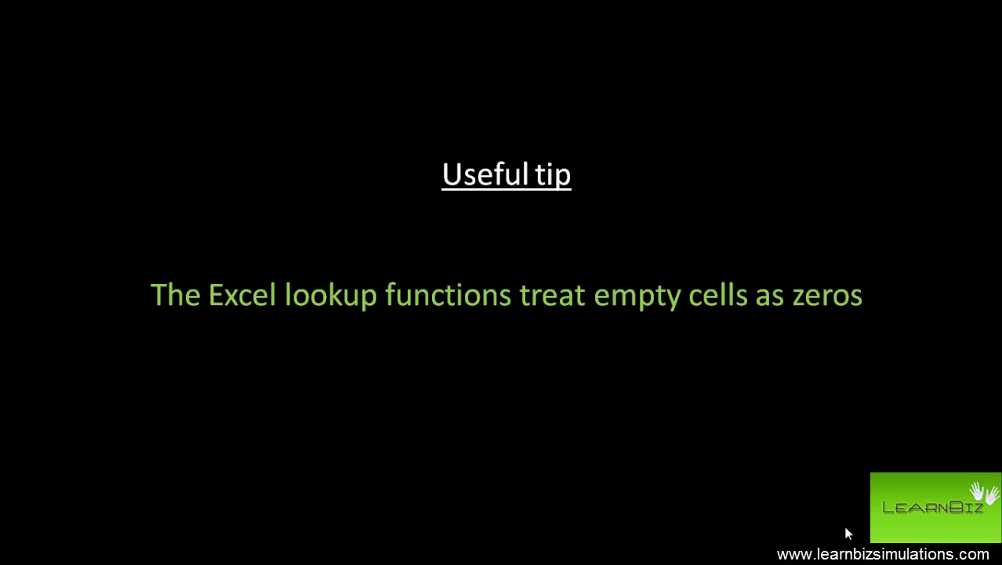
{"action": "left_click", "coordinate": [846, 534]}
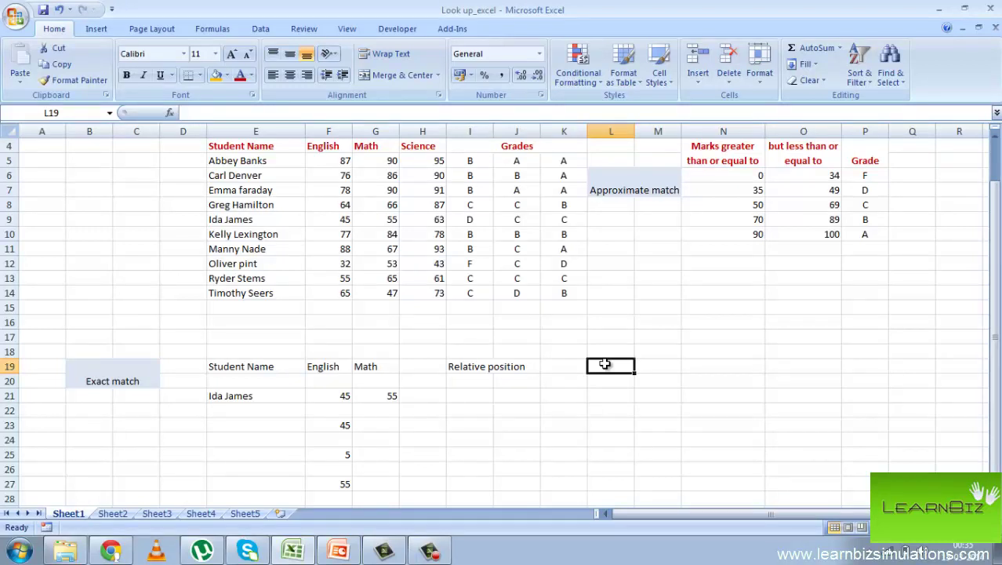
Enter =OFFSET(G10,3,-2,1,1) in L19 to return the cell three rows below and two columns left of G10.
{"action": "type", "text": "=offset"}
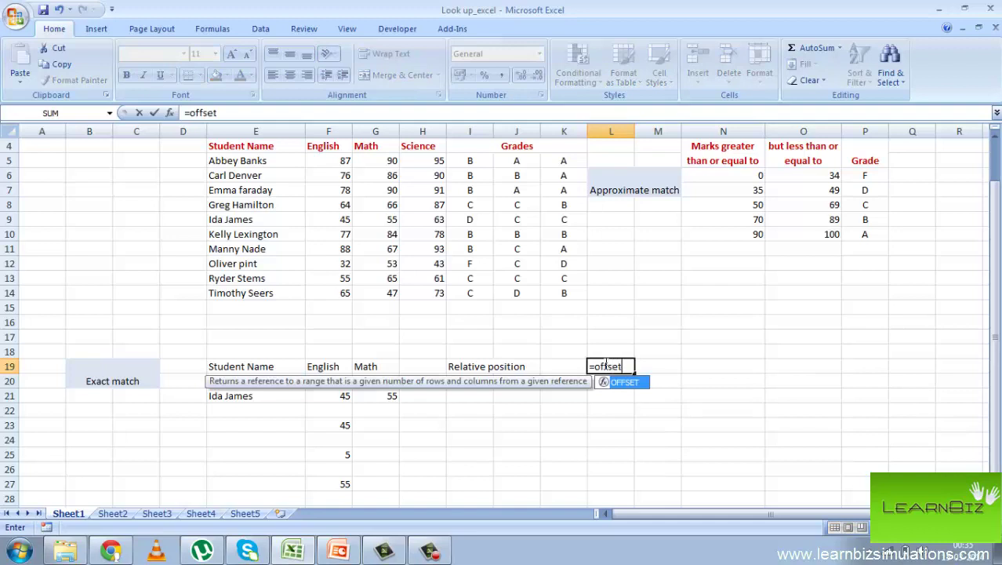
{"action": "key", "text": "Tab"}
{"action": "left_click", "coordinate": [380, 234]}
{"action": "type", "text": ",3,"}
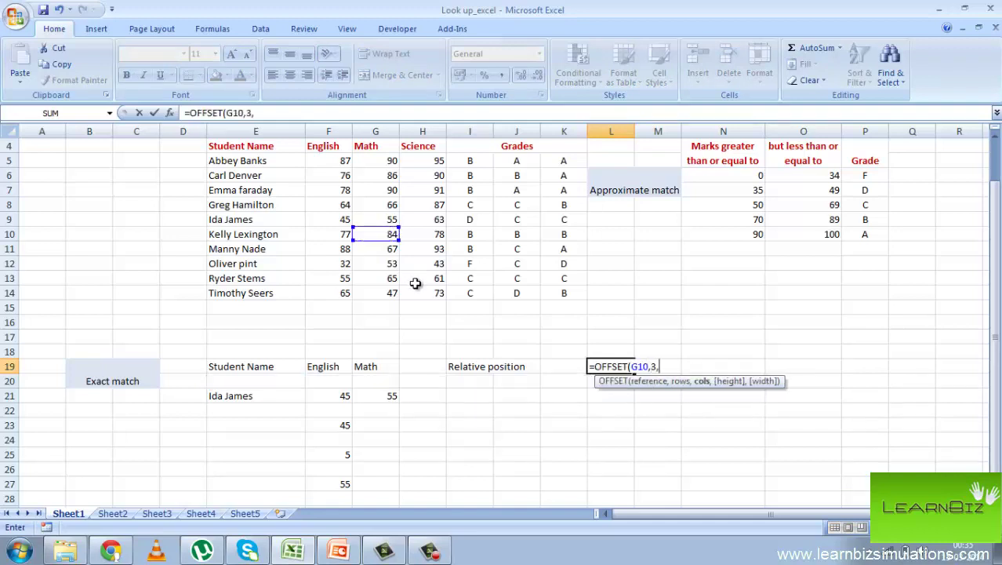
{"action": "type", "text": "-2,1,1)"}
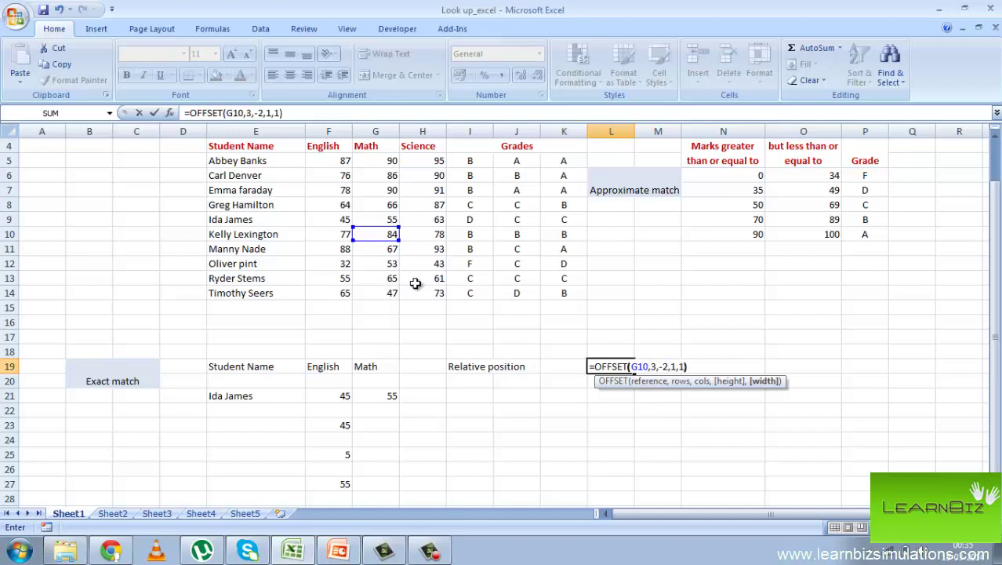
{"action": "key", "text": "Return"}
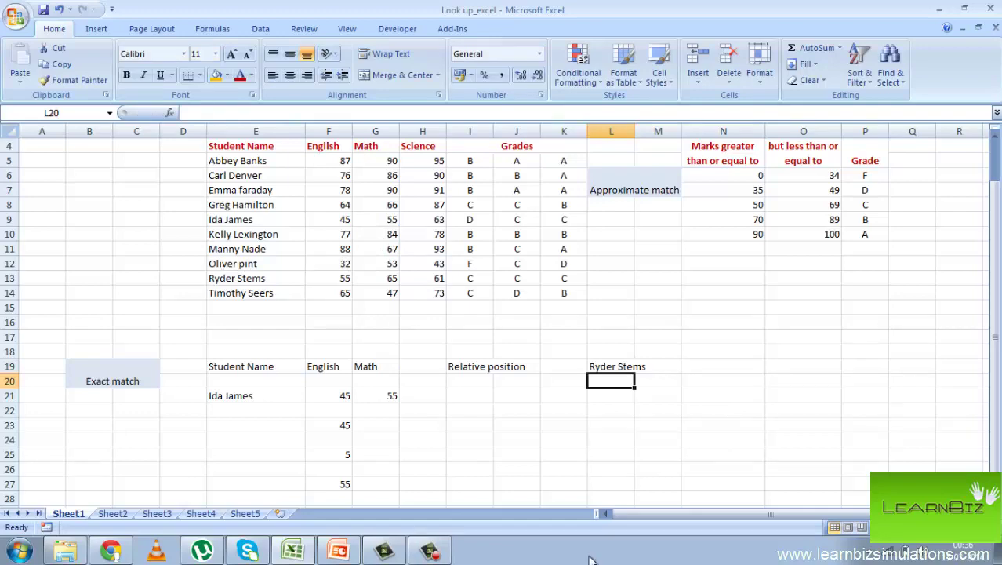
{"action": "left_click", "coordinate": [339, 553]}
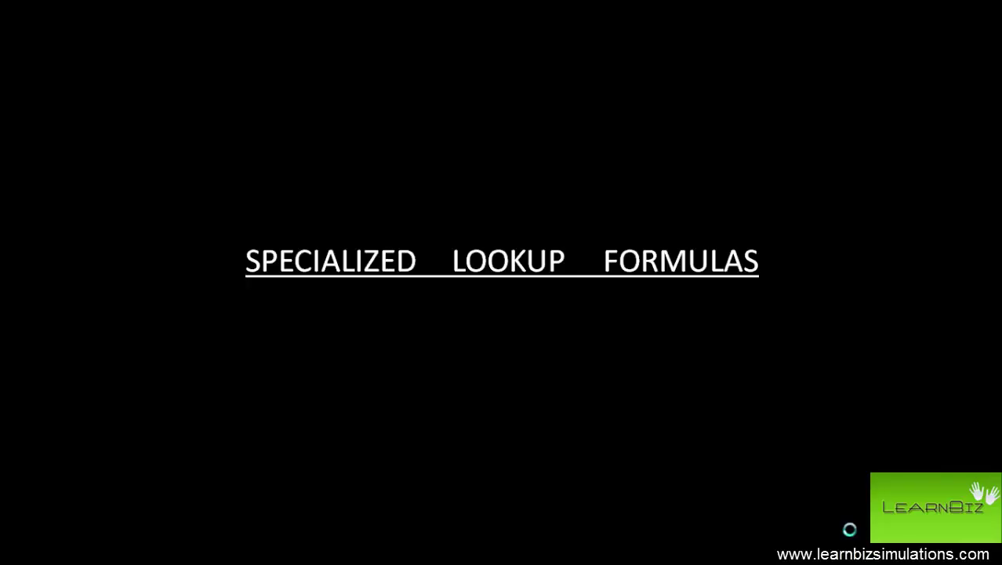
{"action": "left_click", "coordinate": [851, 530]}
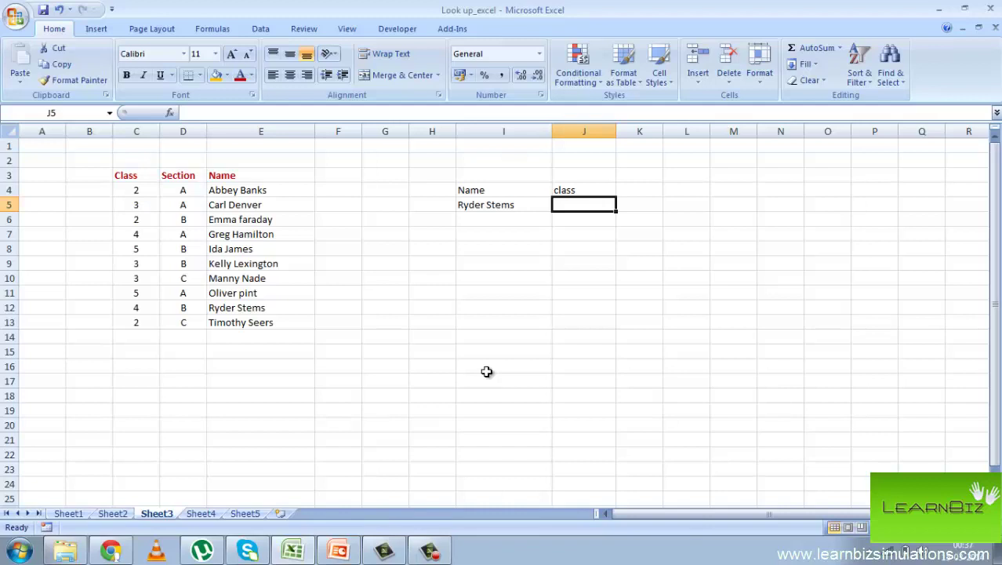
Enter =LOOKUP(I5,E4:E13,C4:C13) in J5 of Sheet3 to find the student's class, and check it against the matching table row.
{"action": "type", "text": "=l"}
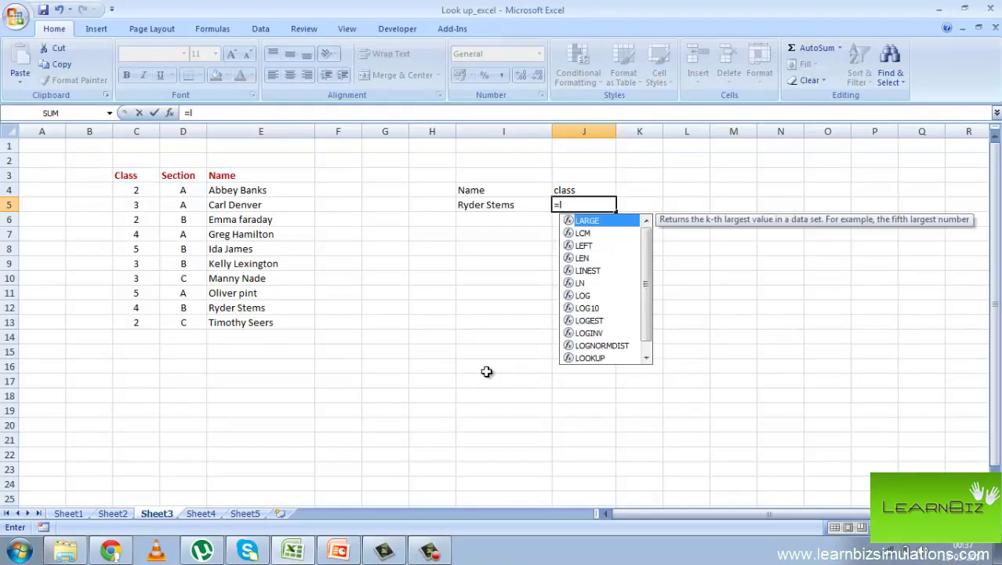
{"action": "type", "text": "oo"}
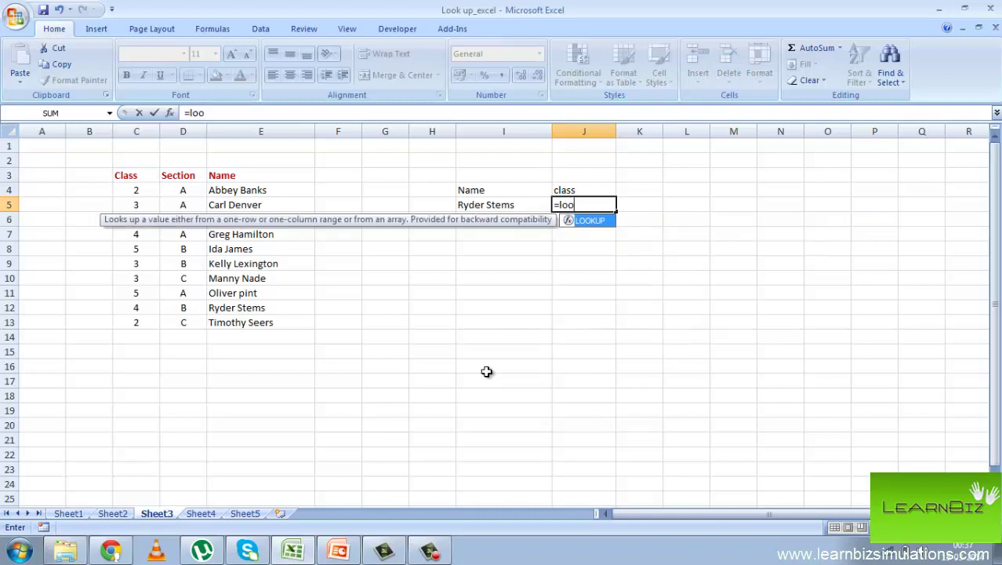
{"action": "double_click", "coordinate": [601, 222]}
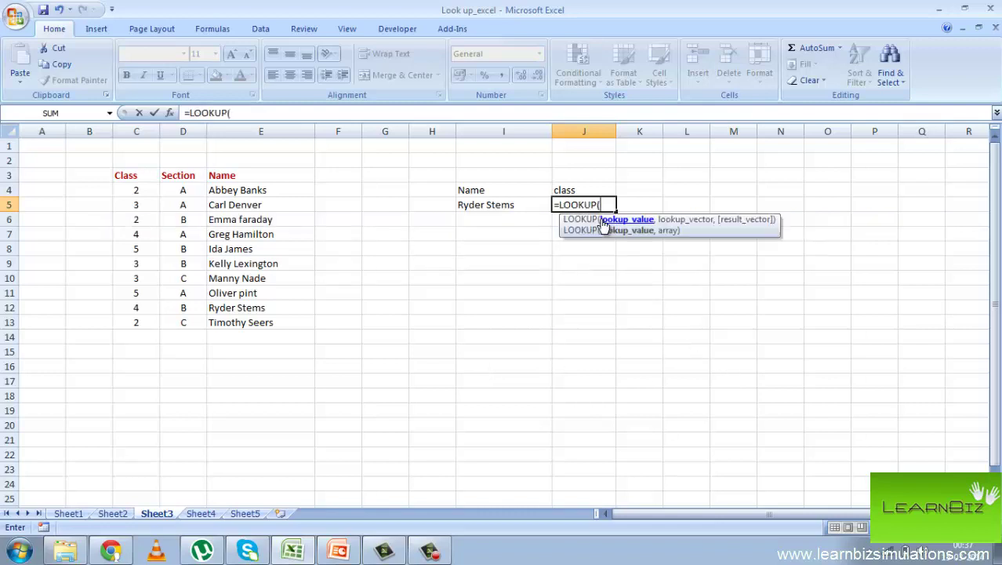
{"action": "left_click", "coordinate": [513, 205]}
{"action": "type", "text": ","}
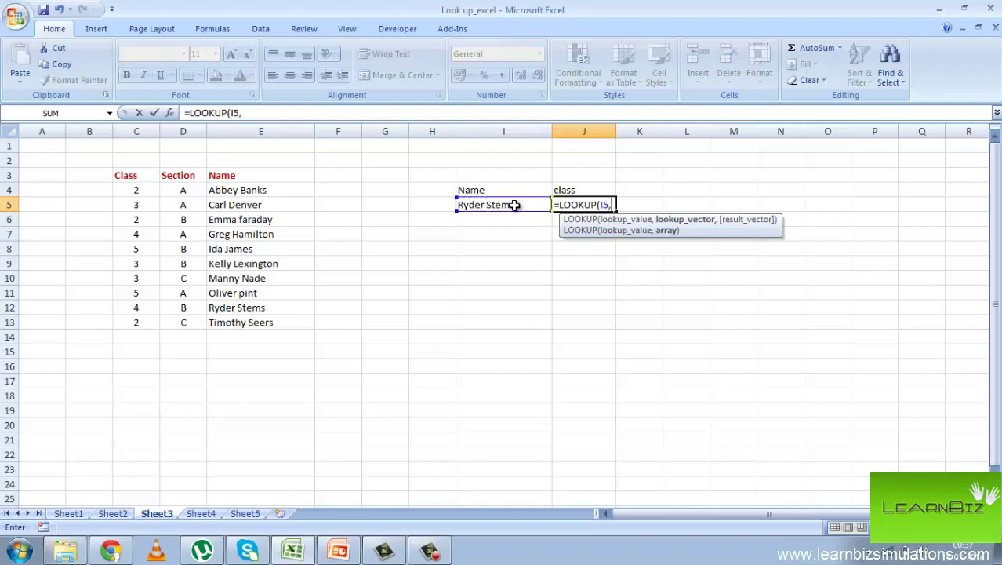
{"action": "left_click_drag", "start_coordinate": [263, 192], "coordinate": [267, 320]}
{"action": "type", "text": ","}
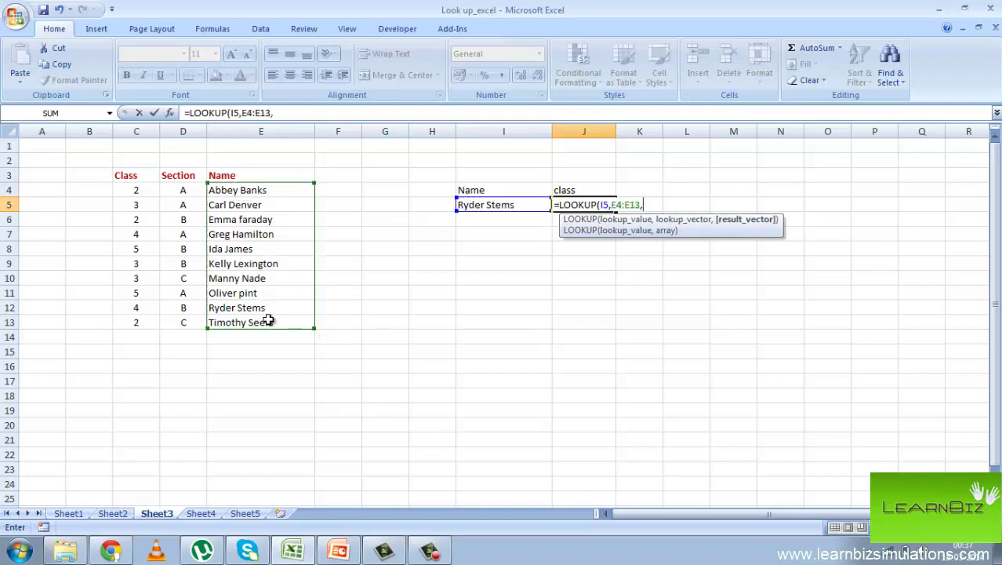
{"action": "left_click_drag", "start_coordinate": [139, 191], "coordinate": [138, 321]}
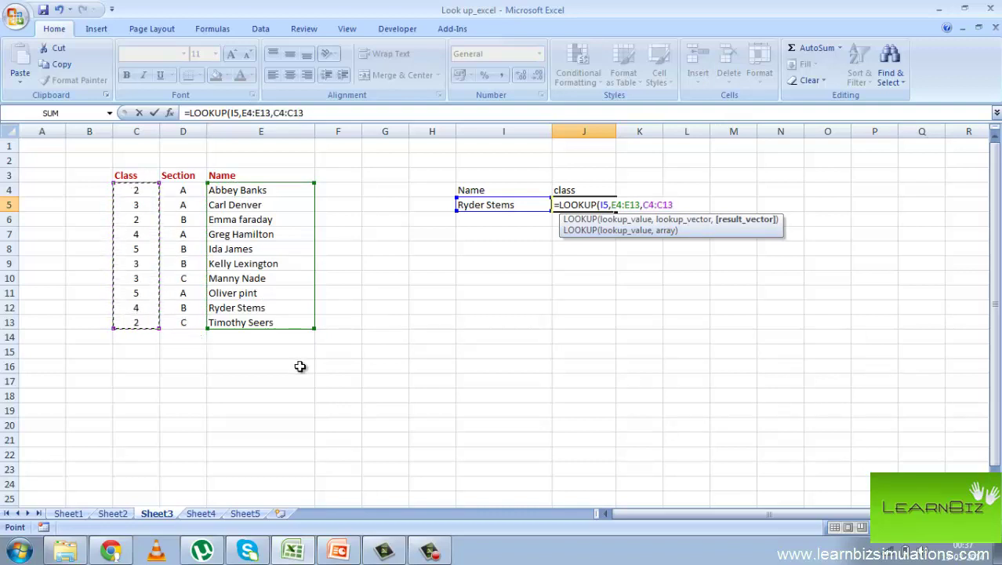
{"action": "type", "text": ")"}
{"action": "key", "text": "Return"}
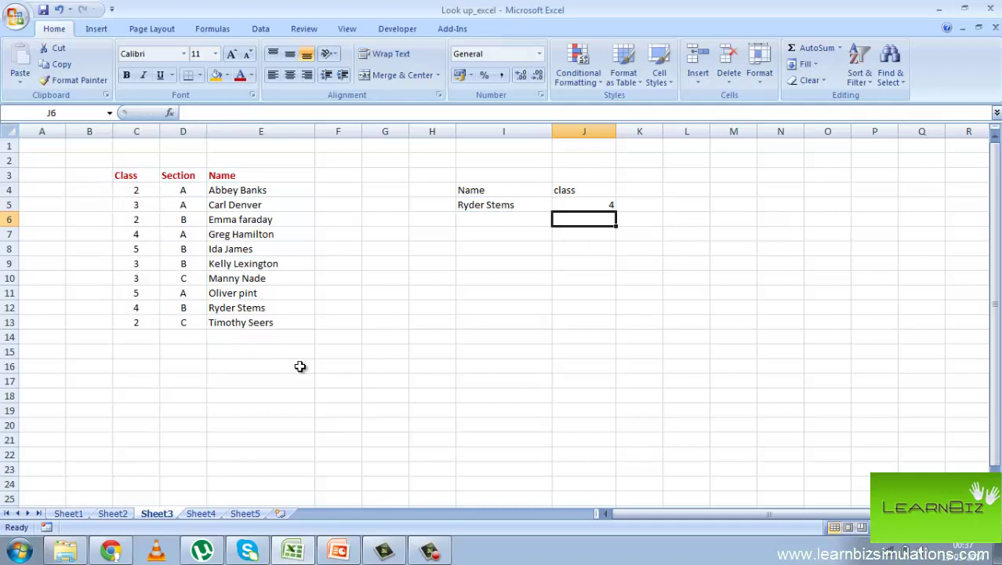
{"action": "left_click_drag", "start_coordinate": [238, 307], "coordinate": [151, 307]}
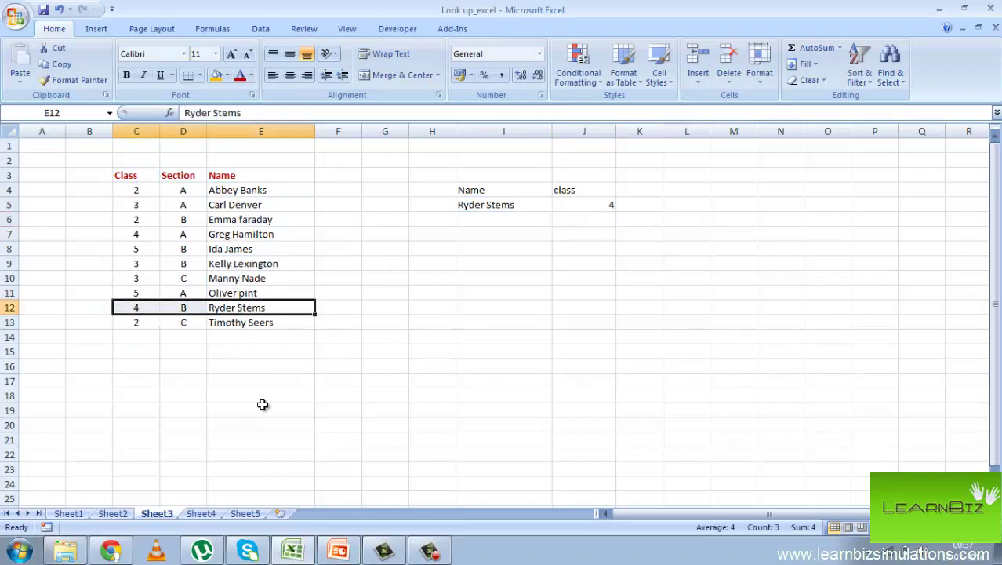
Enter =INDEX(C4:C13,MATCH(I5,E4:E13)) in J7 of Sheet3 to return the class for the name in I5.
{"action": "left_click", "coordinate": [597, 234]}
{"action": "type", "text": "=ind"}
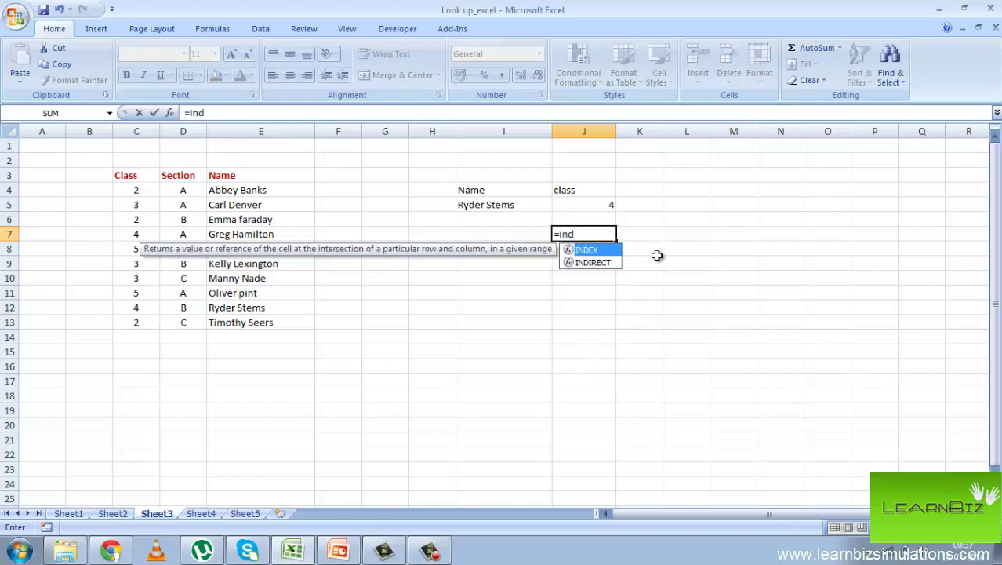
{"action": "double_click", "coordinate": [606, 251]}
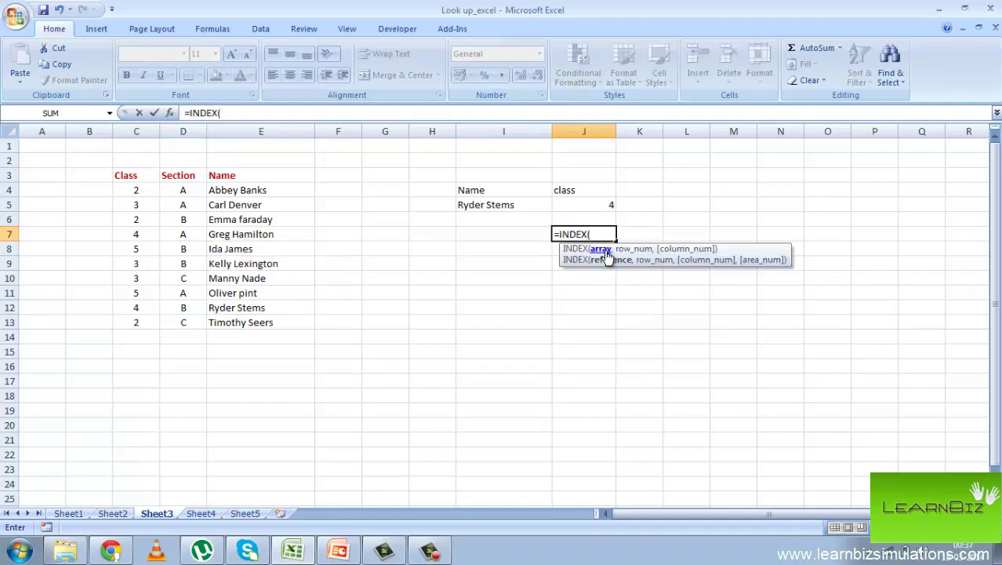
{"action": "left_click_drag", "start_coordinate": [152, 190], "coordinate": [151, 323]}
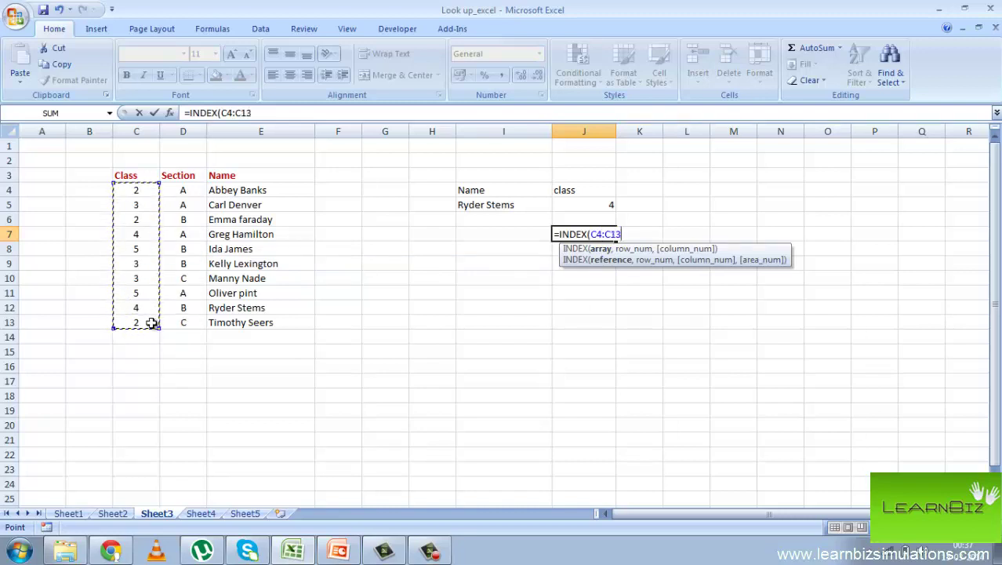
{"action": "type", "text": ","}
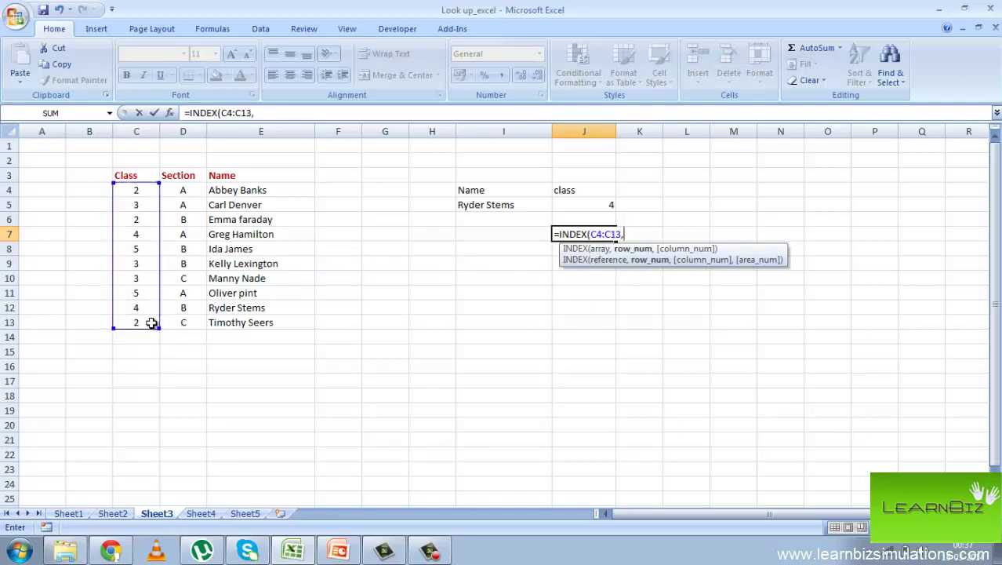
{"action": "type", "text": "ma"}
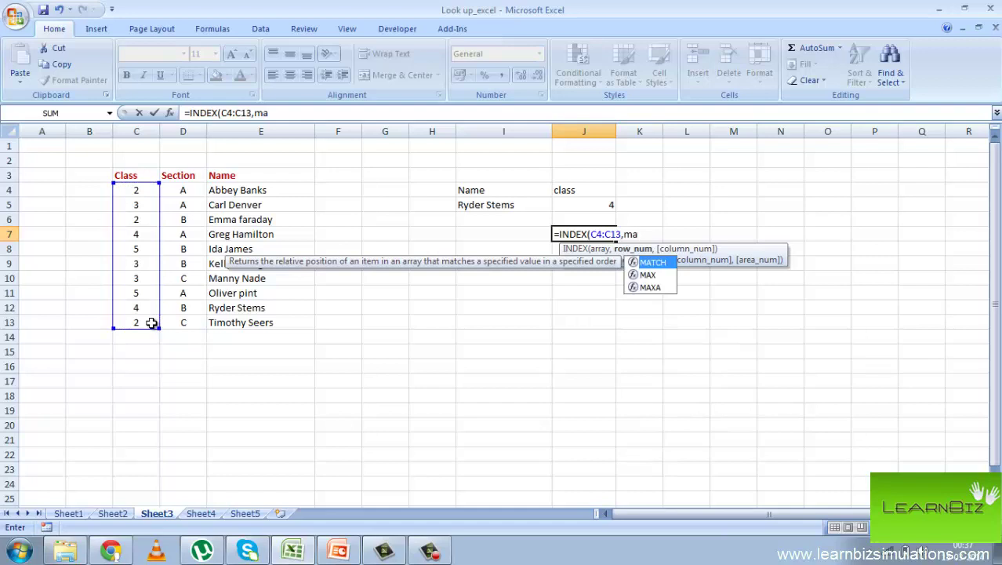
{"action": "double_click", "coordinate": [652, 262]}
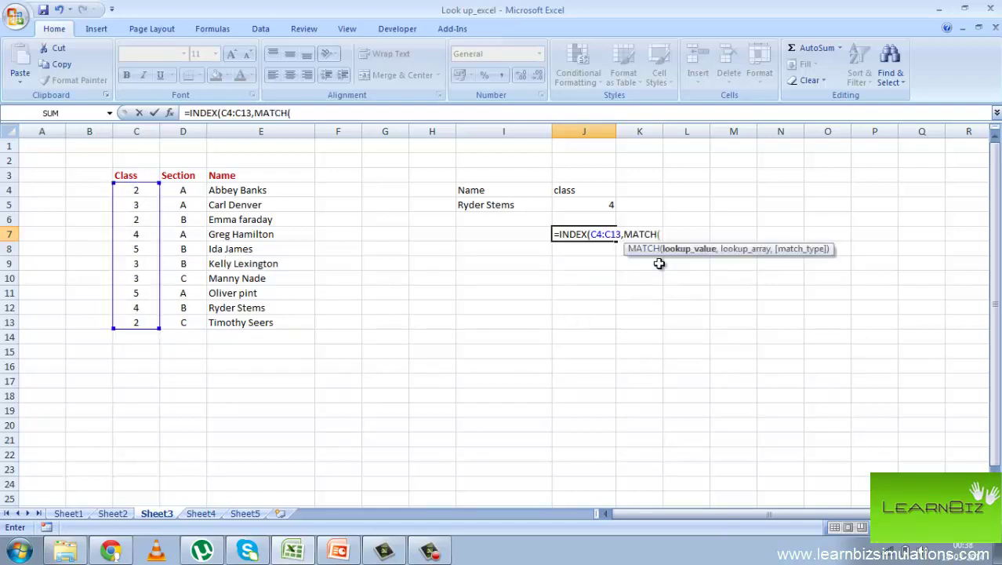
{"action": "left_click", "coordinate": [512, 205]}
{"action": "type", "text": ","}
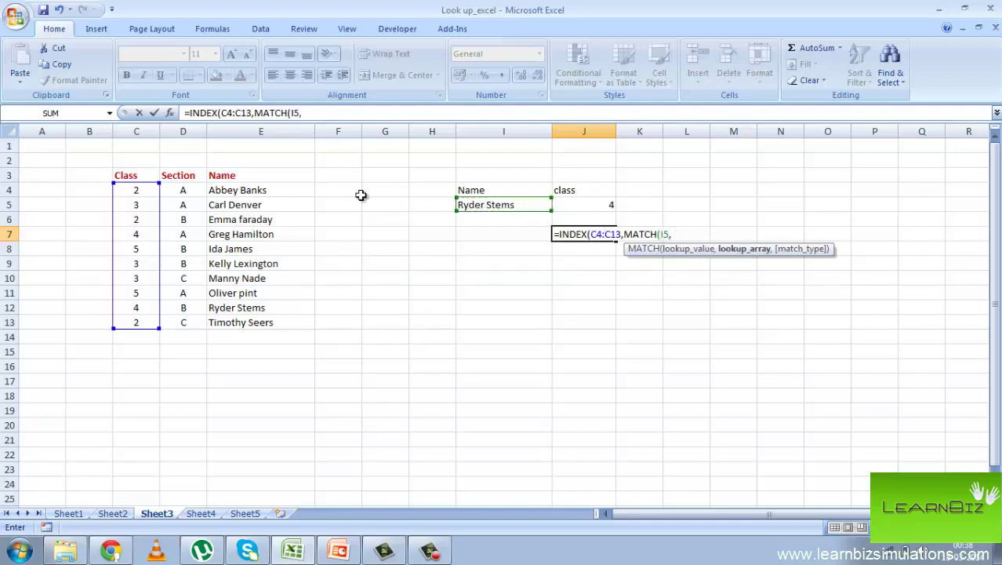
{"action": "left_click_drag", "start_coordinate": [302, 195], "coordinate": [302, 326]}
{"action": "type", "text": "))"}
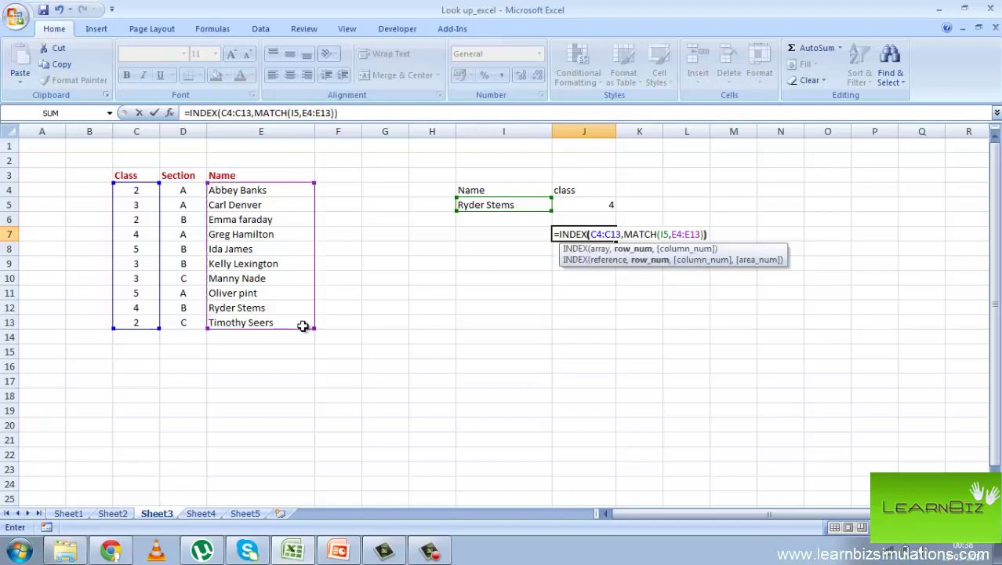
{"action": "key", "text": "Return"}
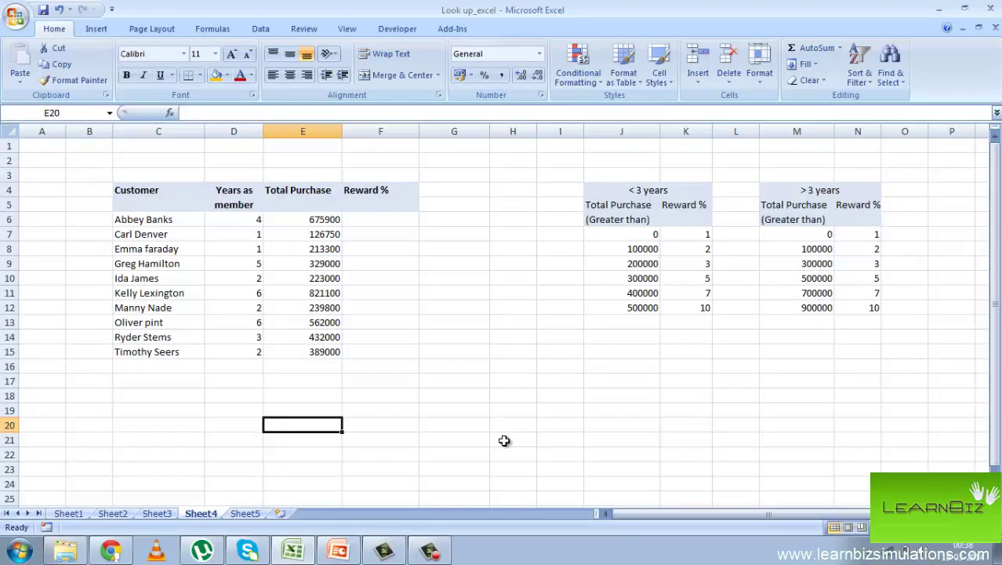
Examine the membership years and total purchase columns and the two reward tables for under and over 3 years on Sheet4.
{"action": "left_click", "coordinate": [622, 410]}
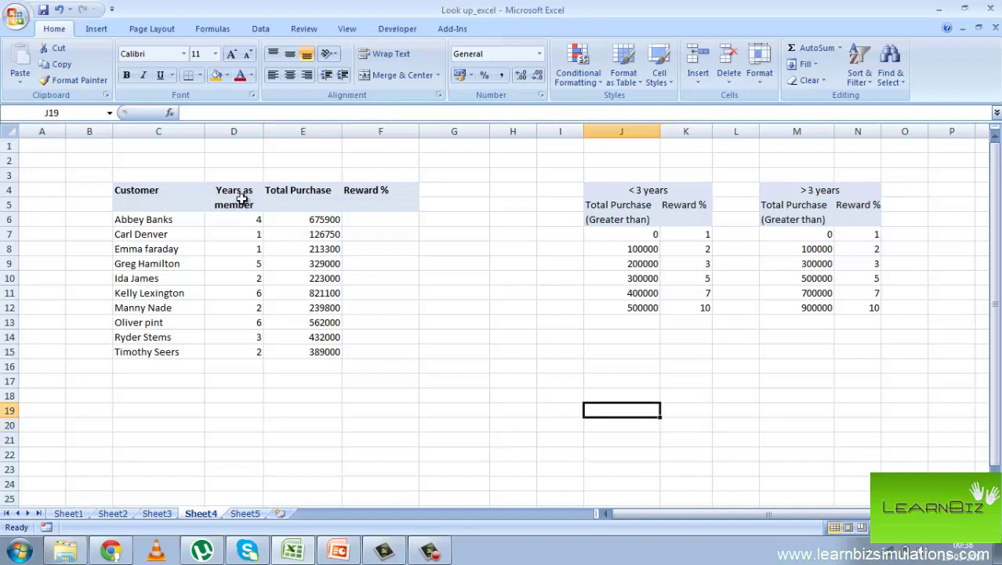
{"action": "left_click", "coordinate": [235, 197]}
{"action": "left_click", "coordinate": [312, 206]}
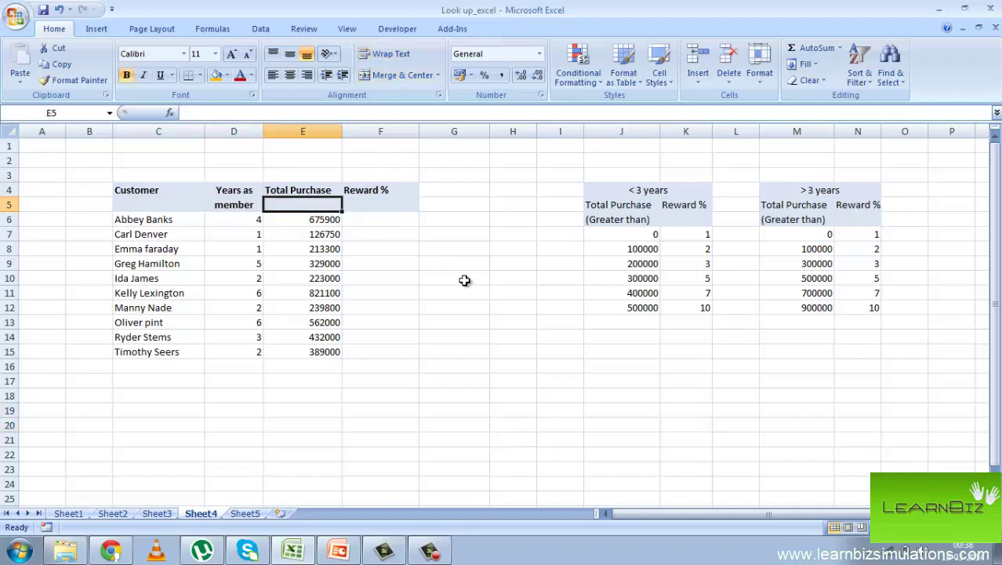
{"action": "left_click", "coordinate": [648, 161]}
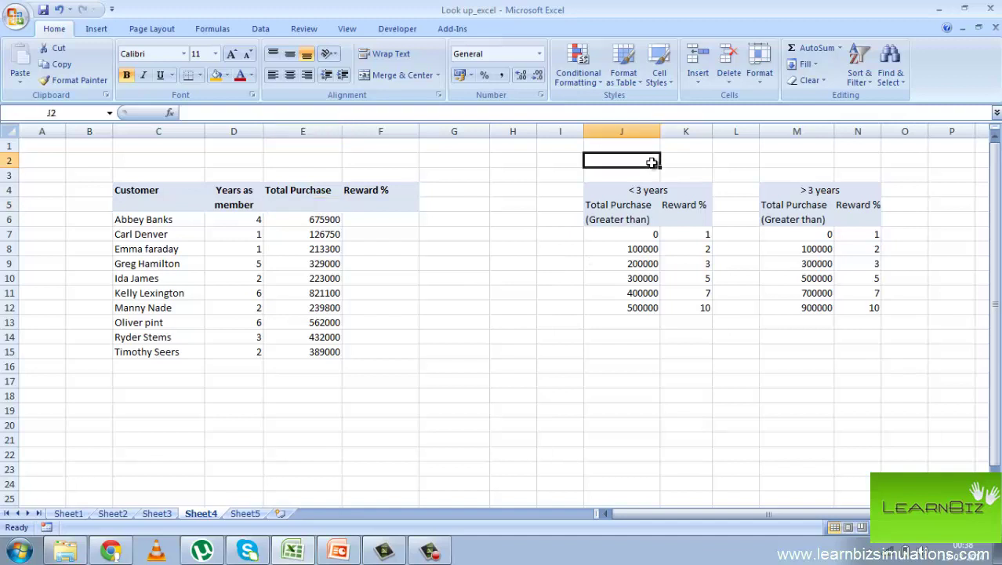
{"action": "left_click", "coordinate": [819, 157]}
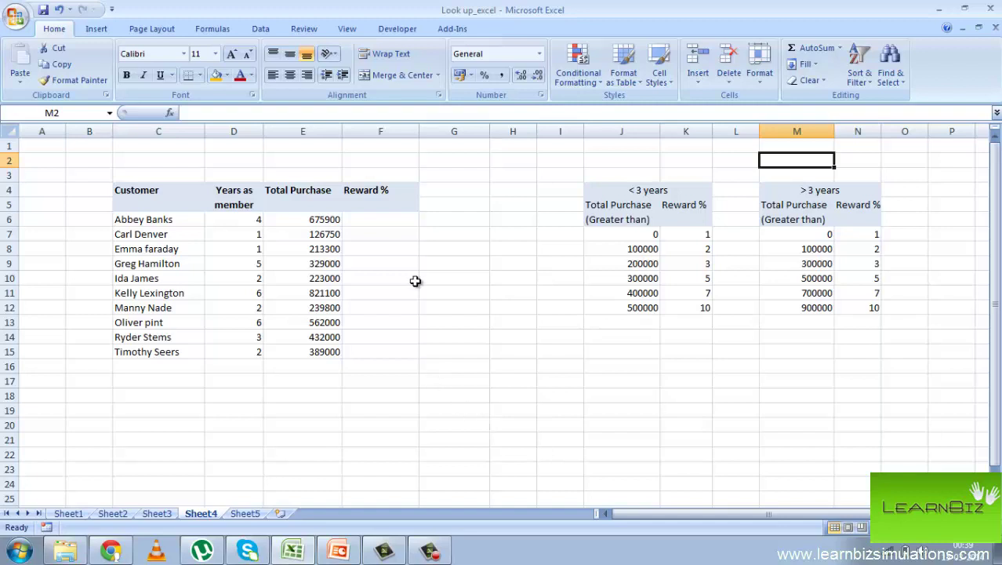
Start a VLOOKUP formula in F6 of Sheet4 with total purchase cell E6 as the lookup value.
{"action": "left_click", "coordinate": [400, 221]}
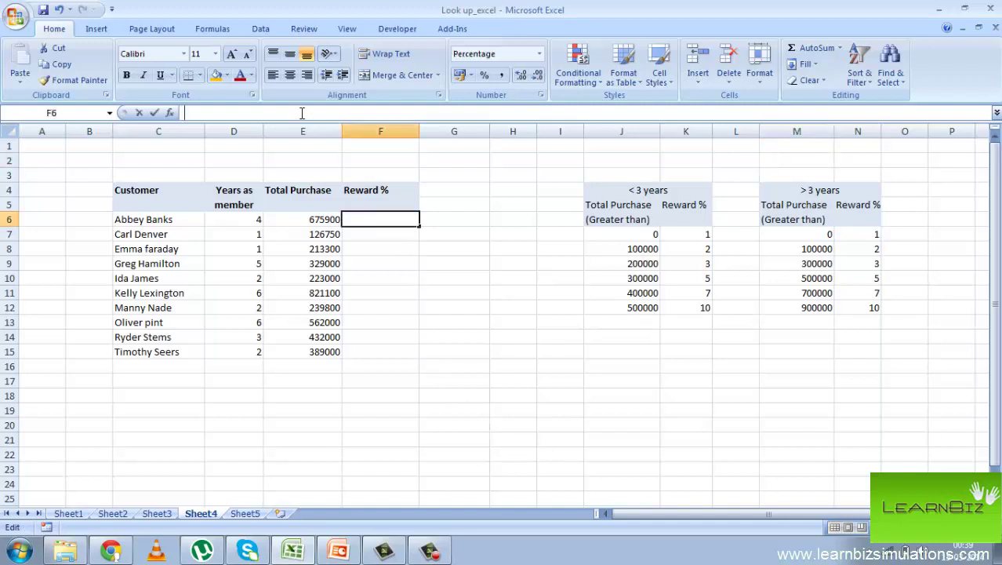
{"action": "type", "text": "=vlo"}
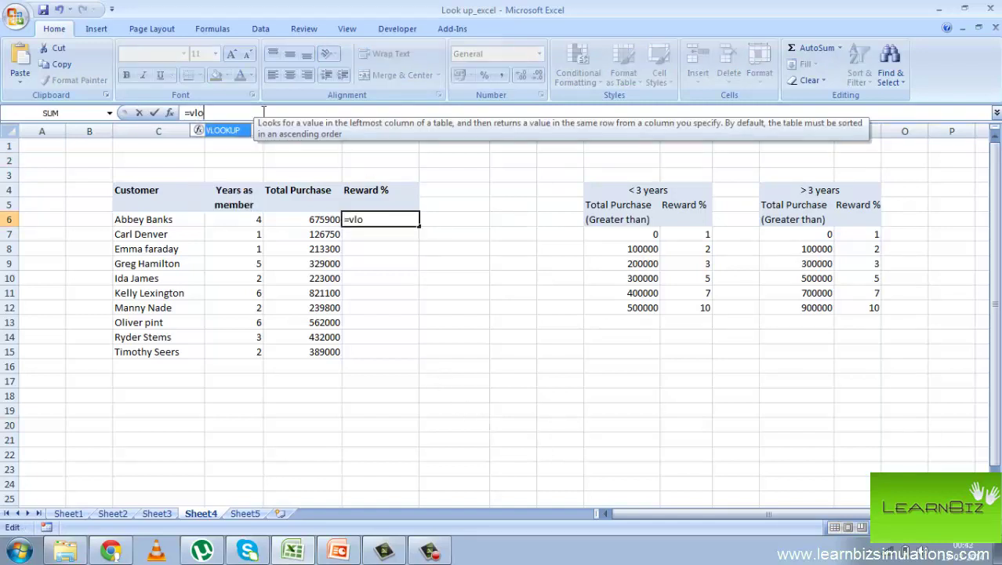
{"action": "double_click", "coordinate": [220, 130]}
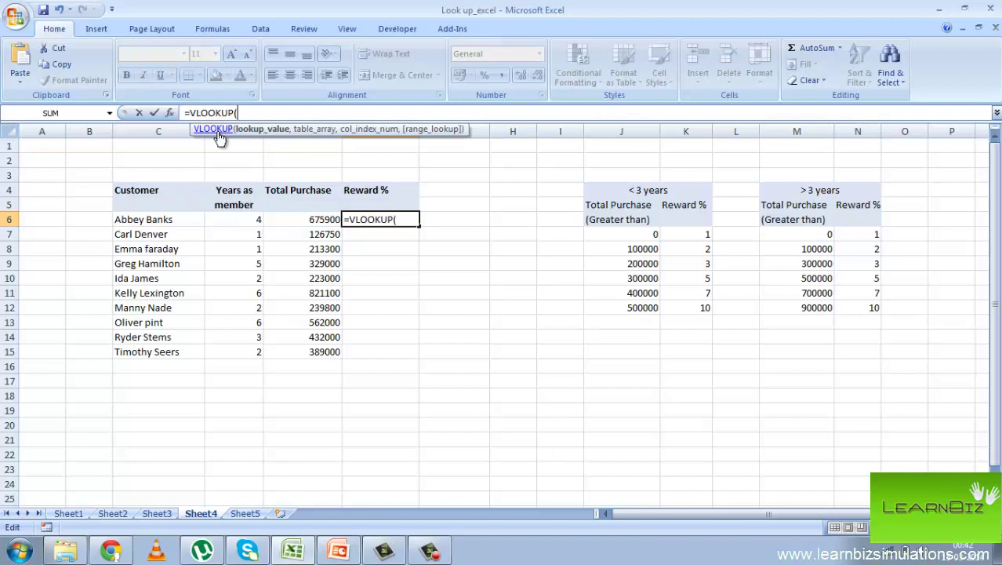
{"action": "left_click", "coordinate": [306, 221]}
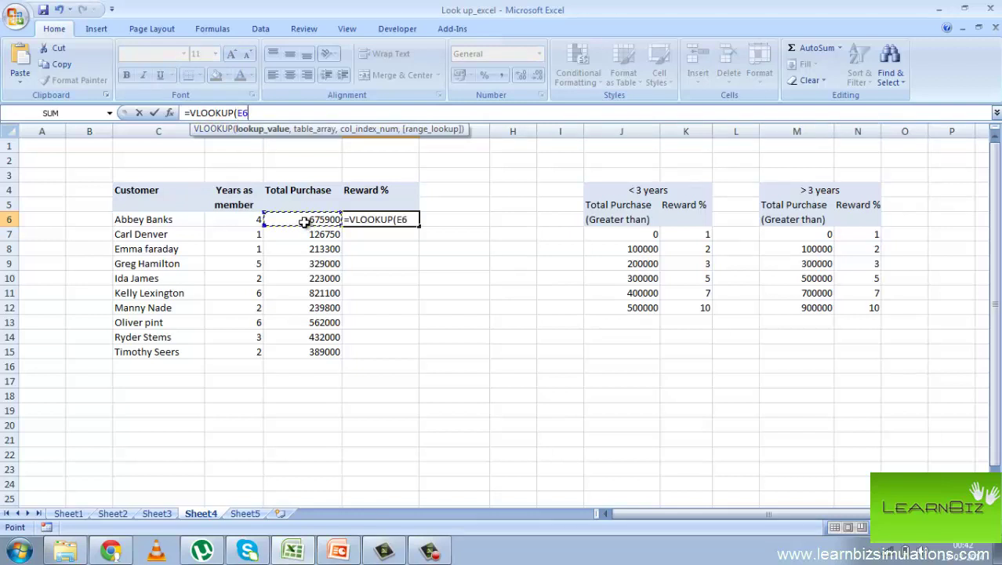
{"action": "type", "text": ","}
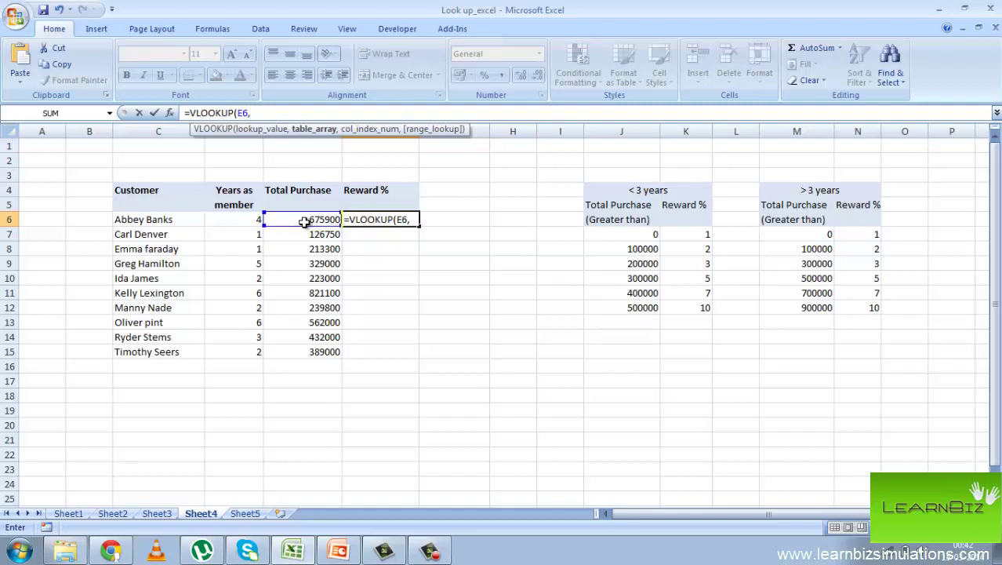
Complete the F6 formula with IF(D6<3,J7:K12,M7:N12) as the table array and 2 as the column index.
{"action": "type", "text": " if("}
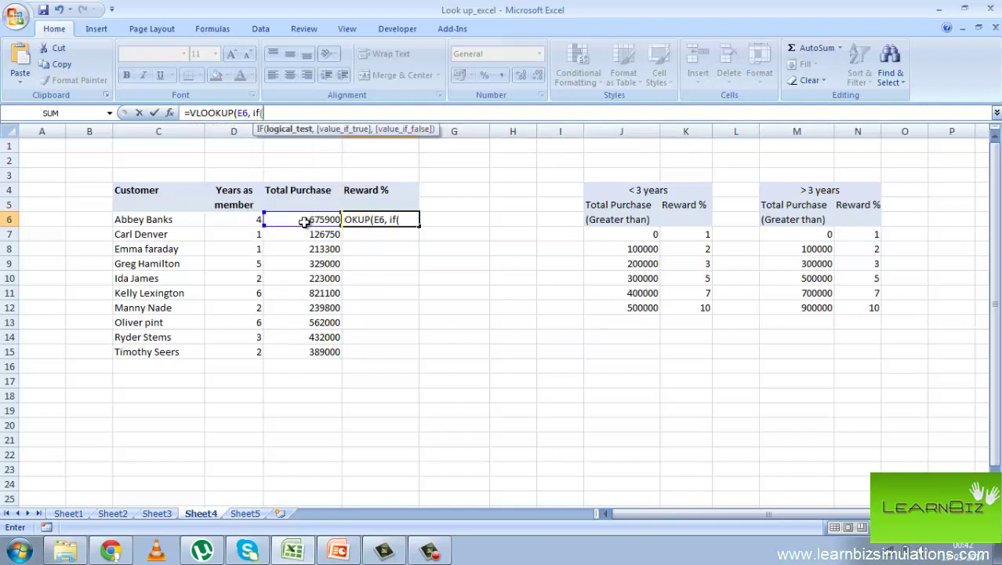
{"action": "left_click", "coordinate": [238, 218]}
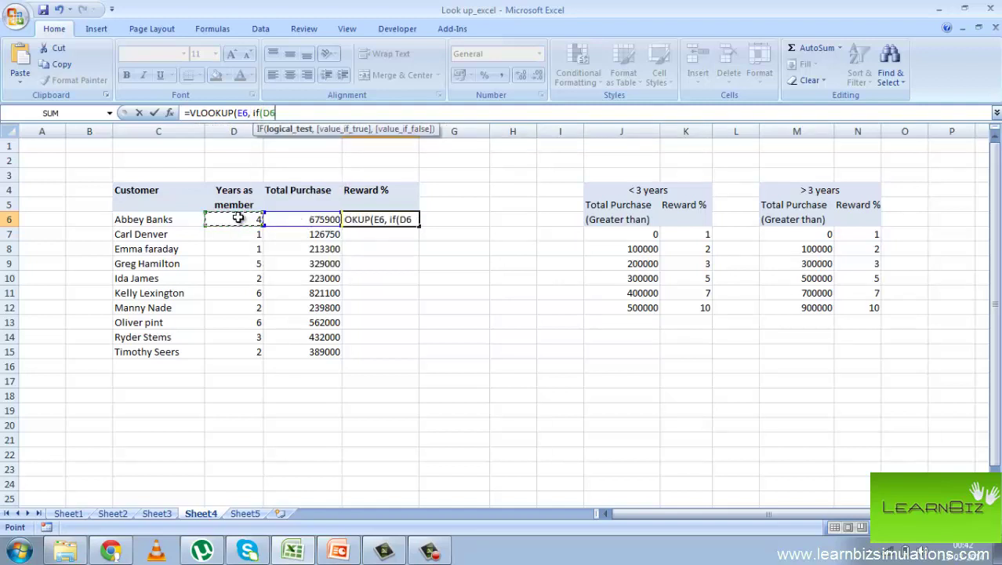
{"action": "type", "text": "<3,"}
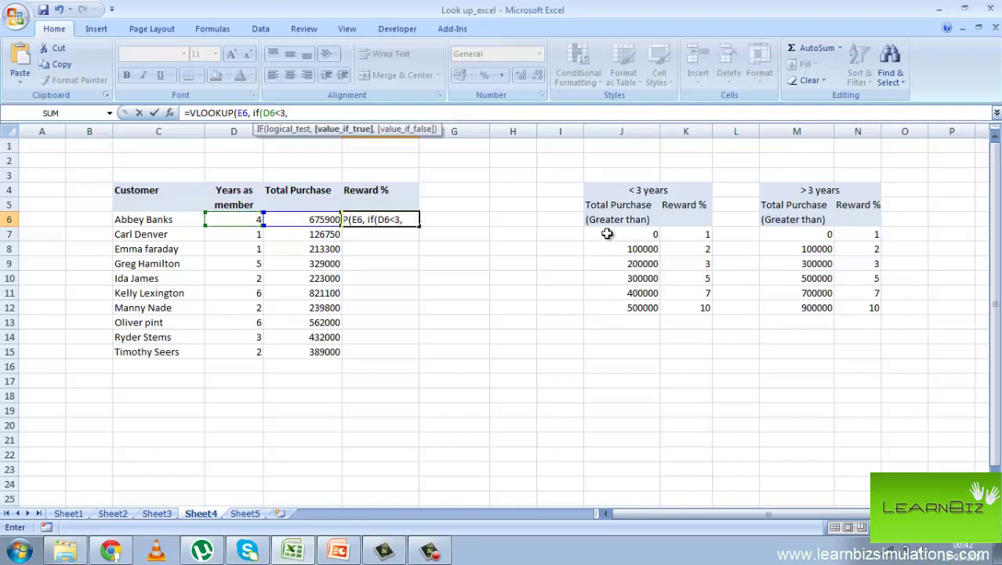
{"action": "left_click_drag", "start_coordinate": [606, 233], "coordinate": [679, 308]}
{"action": "type", "text": ","}
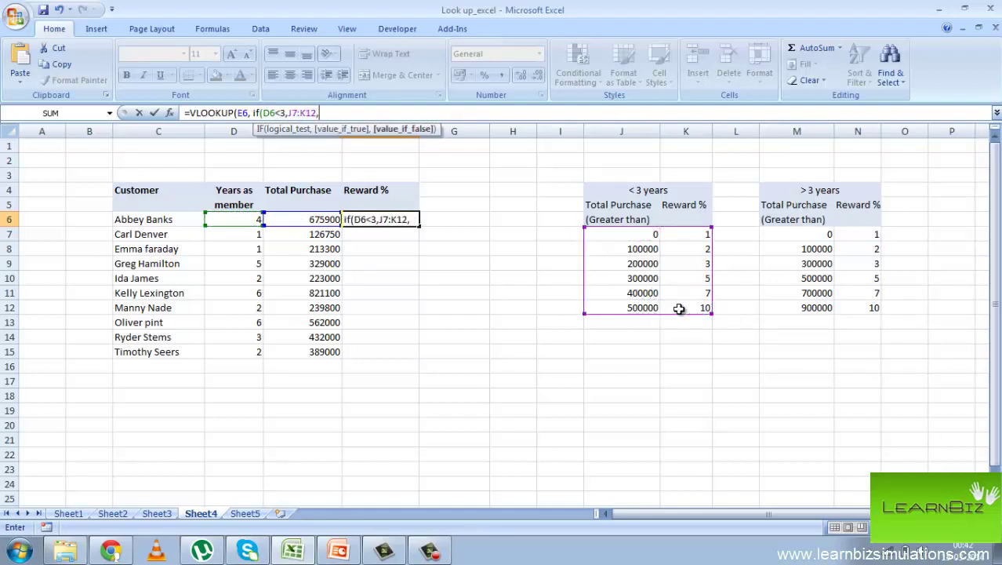
{"action": "left_click_drag", "start_coordinate": [804, 237], "coordinate": [861, 315]}
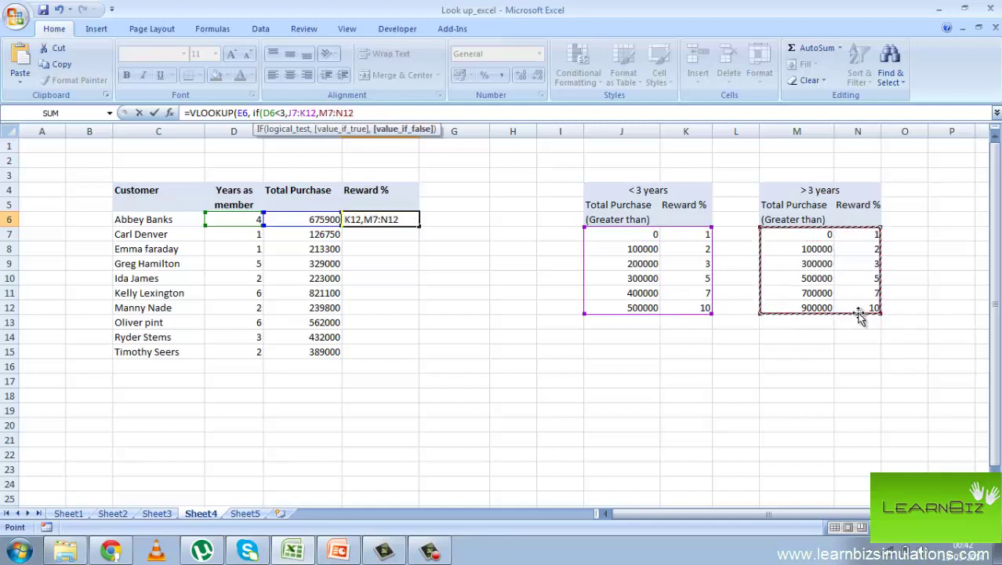
{"action": "type", "text": ")"}
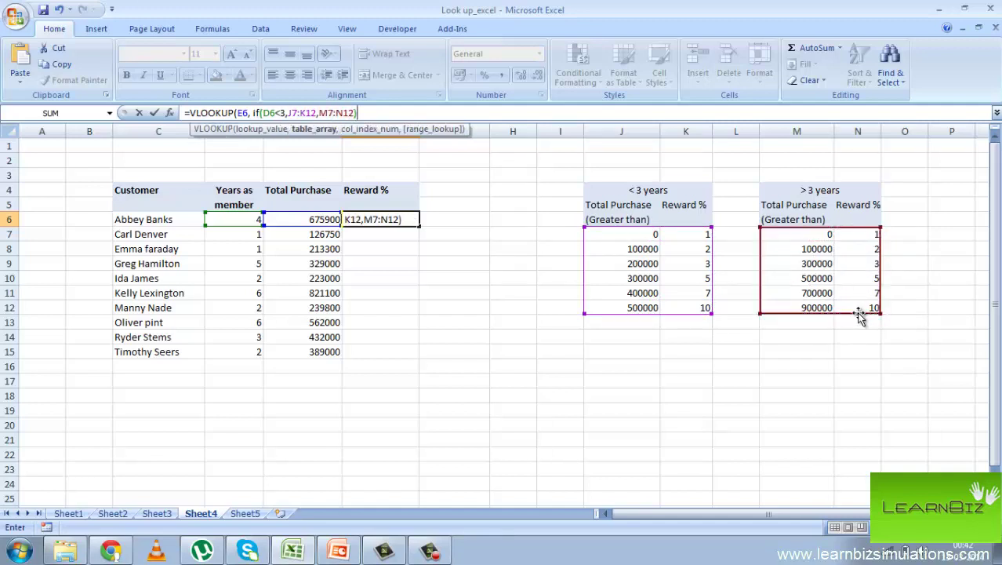
{"action": "type", "text": ",2)"}
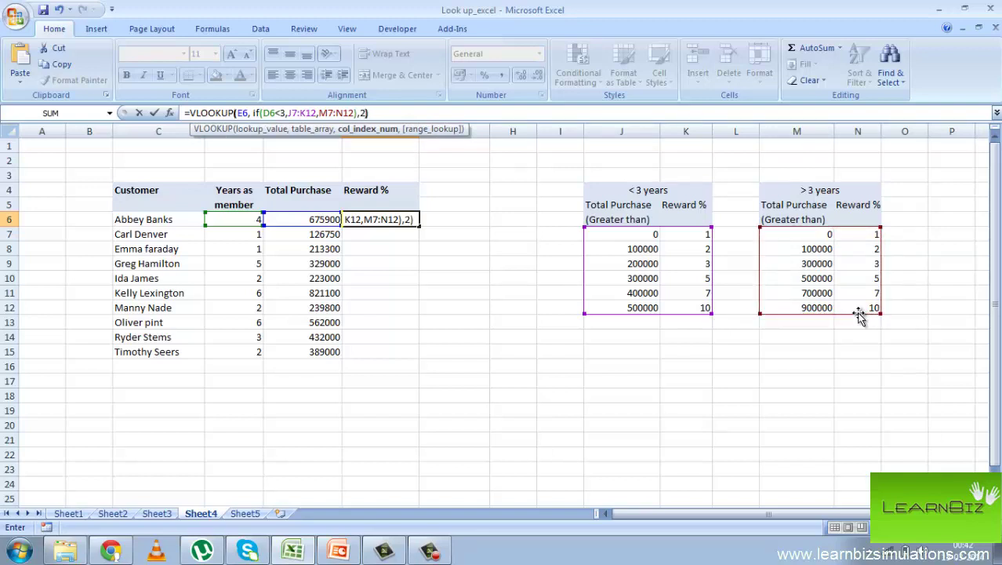
{"action": "key", "text": "Return"}
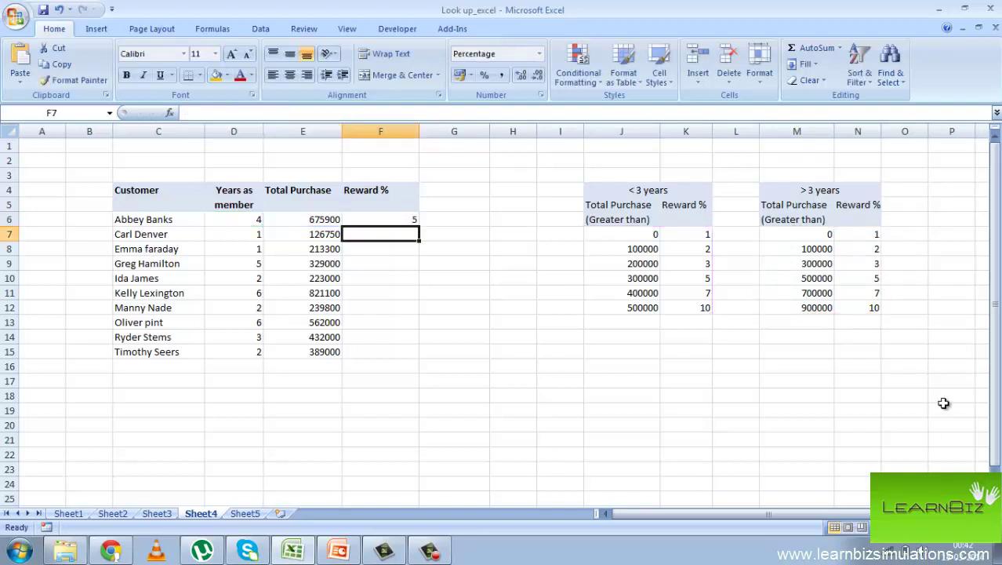
Make both reward table ranges in the F6 formula absolute, as $J$7:$K$12 and $M$7:$N$12.
{"action": "left_click", "coordinate": [403, 219]}
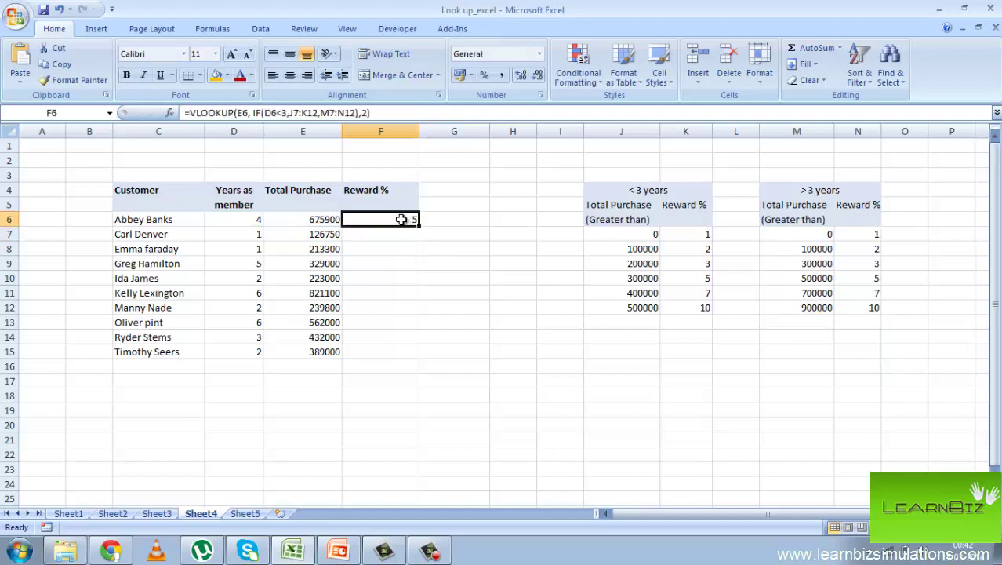
{"action": "left_click", "coordinate": [290, 113]}
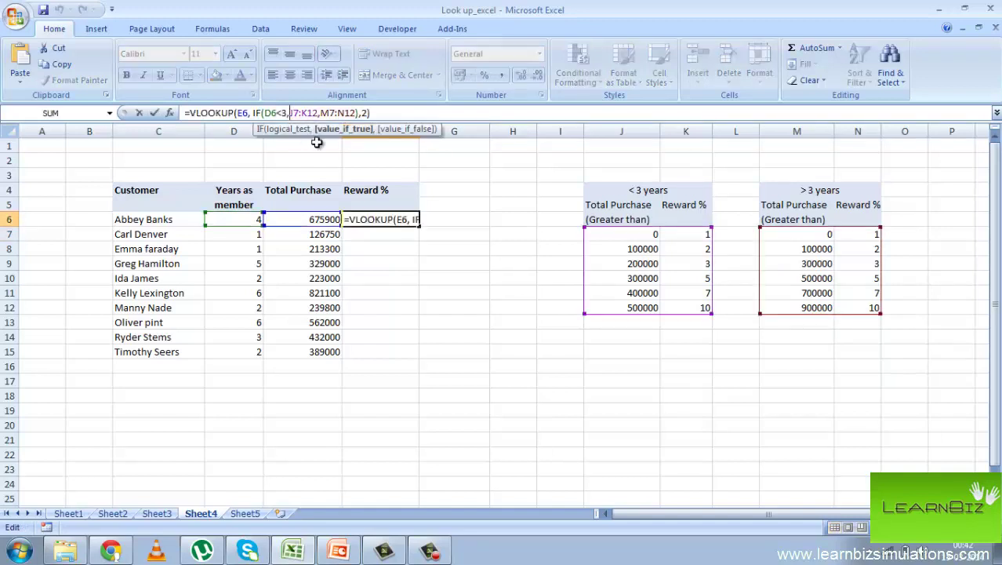
{"action": "type", "text": "$"}
{"action": "key", "text": "Right"}
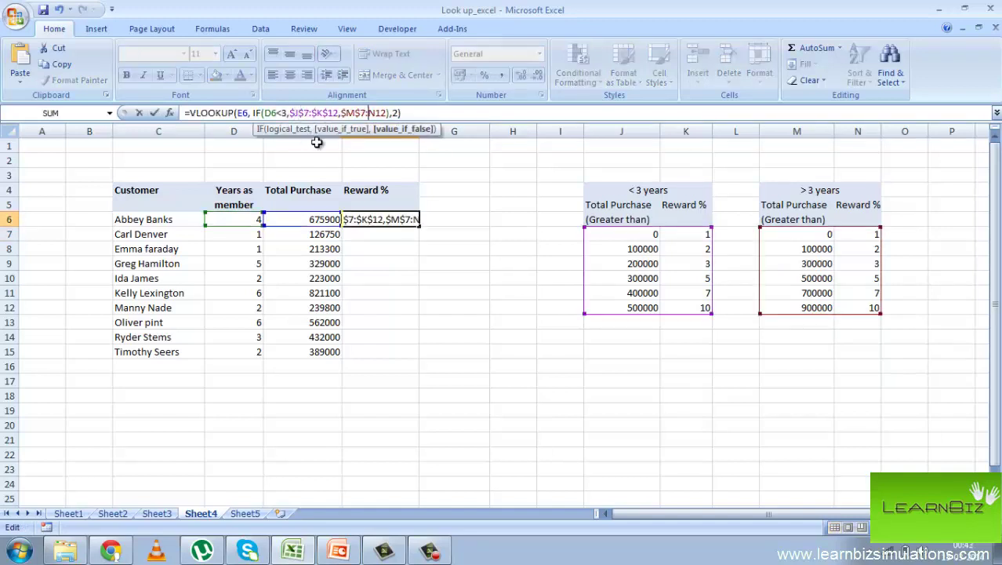
{"action": "key", "text": "Right"}
{"action": "type", "text": "$"}
{"action": "key", "text": "Right"}
{"action": "type", "text": "$"}
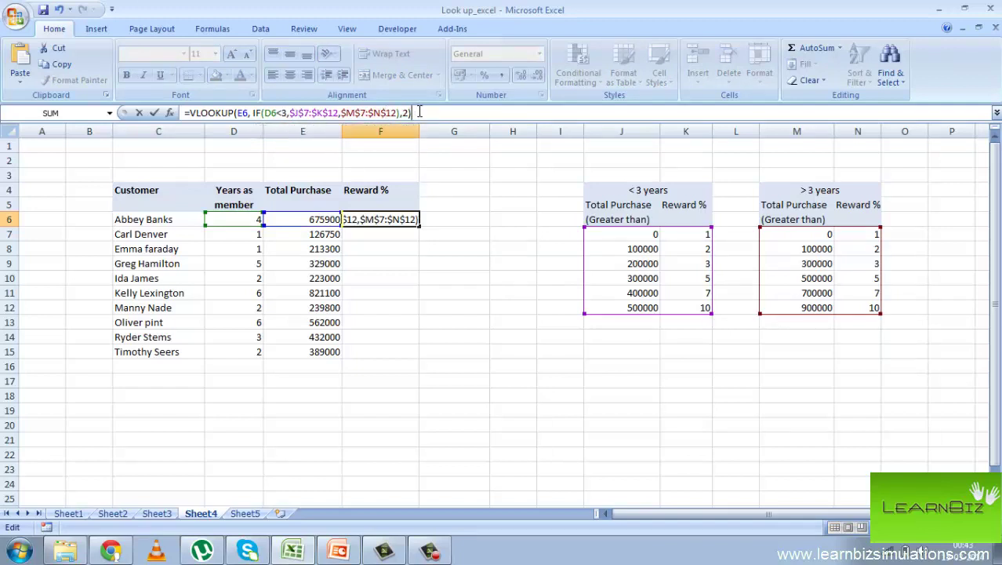
{"action": "key", "text": "Return"}
Fill the Reward % formula from F6 down through F15 for all customers.
{"action": "left_click", "coordinate": [414, 220]}
{"action": "left_click_drag", "start_coordinate": [419, 225], "coordinate": [402, 361]}
{"action": "left_click", "coordinate": [415, 398]}
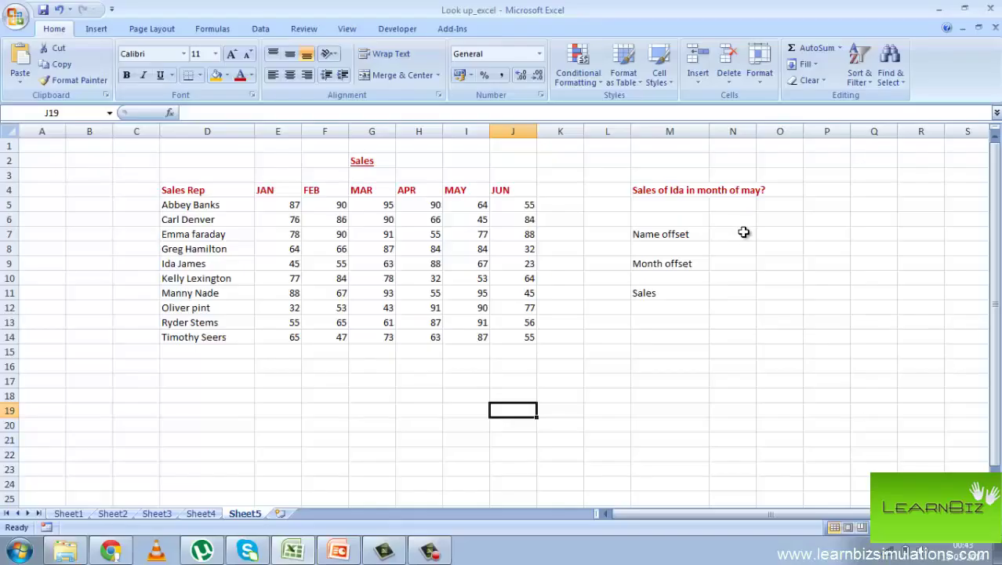
Enter the lookup criteria on Sheet5: the queried sales rep's full name in P4 and May in P5.
{"action": "left_click", "coordinate": [737, 234]}
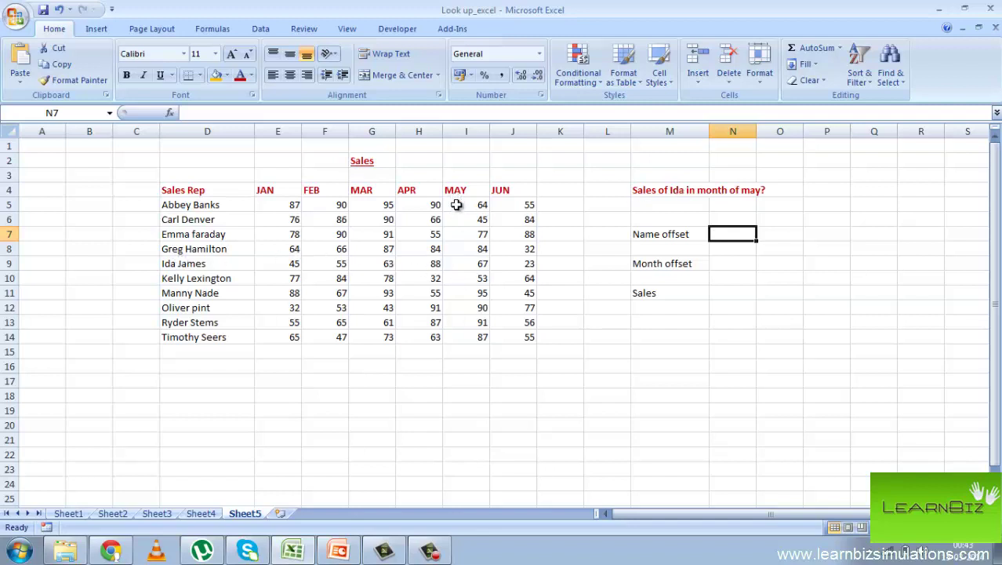
{"action": "left_click", "coordinate": [464, 264]}
{"action": "left_click", "coordinate": [819, 190]}
{"action": "type", "text": "Id"}
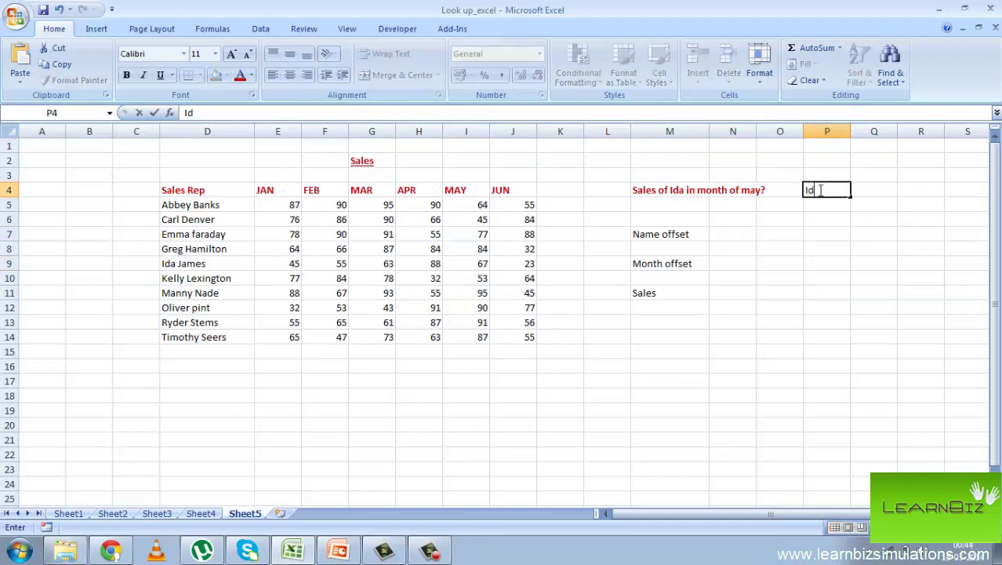
{"action": "type", "text": "a James"}
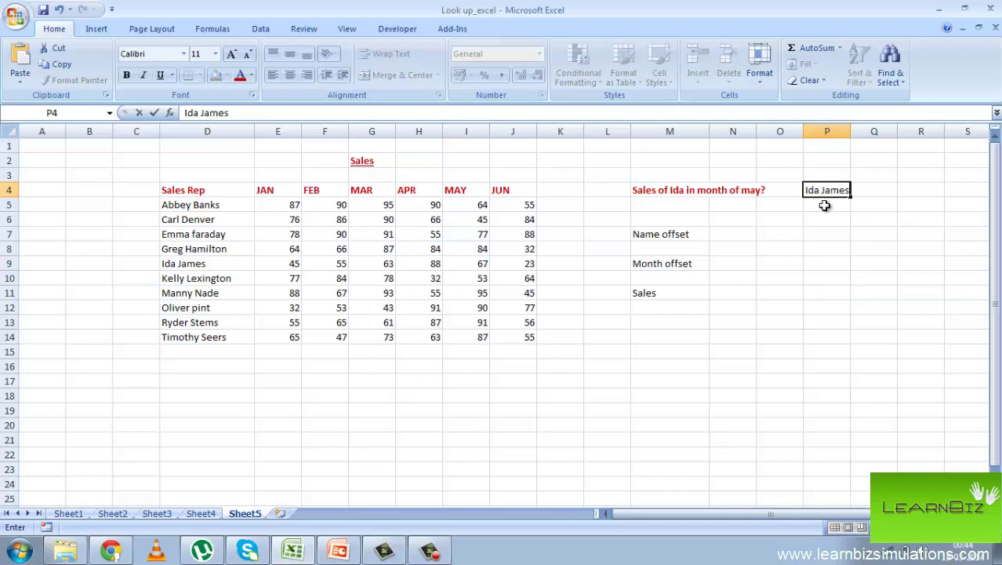
{"action": "left_click", "coordinate": [825, 205]}
{"action": "type", "text": "May"}
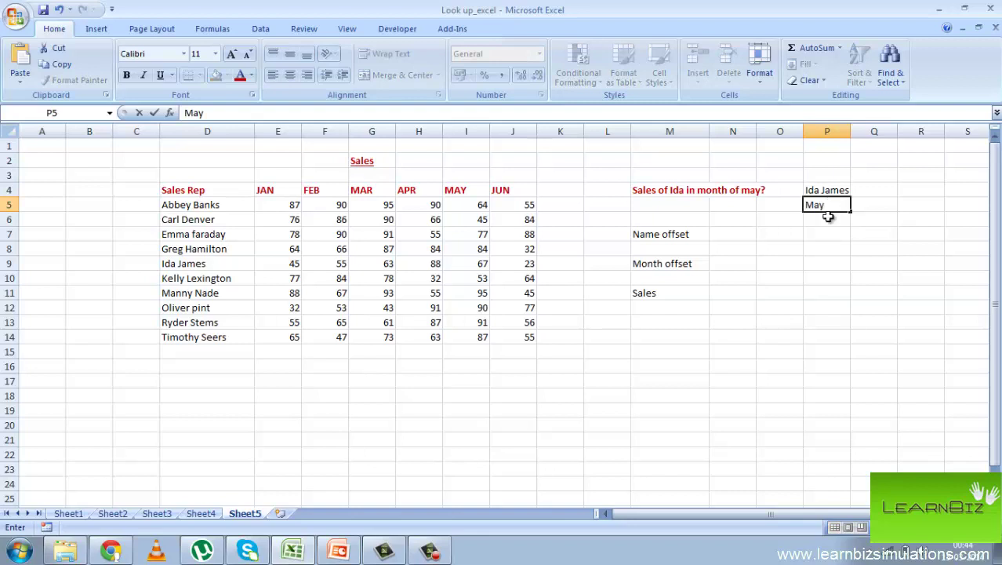
Calculate the name offset in N7 with =MATCH(P4,D5:D14,0), finding the queried sales rep by exact match.
{"action": "left_click", "coordinate": [739, 233]}
{"action": "type", "text": "="}
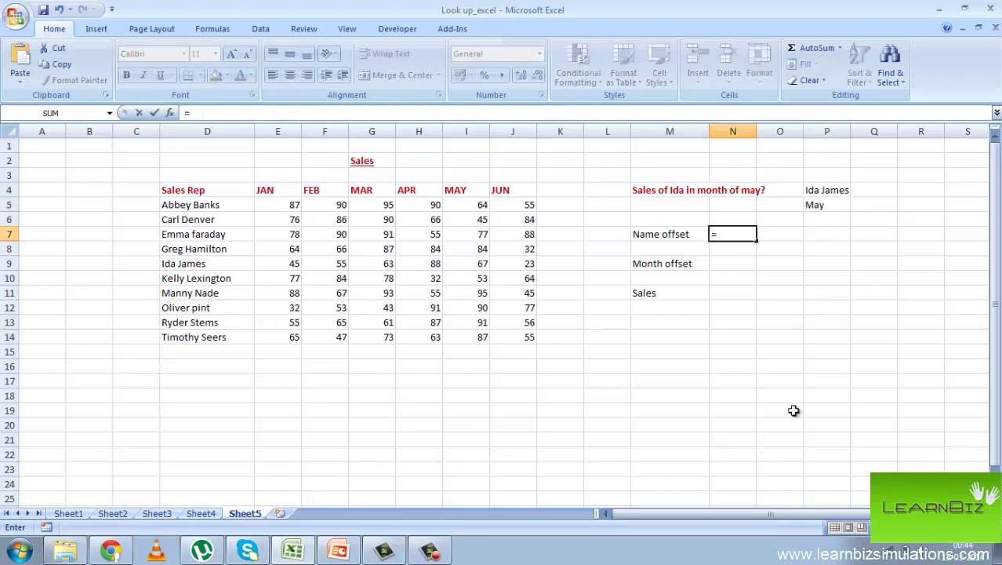
{"action": "type", "text": "ma"}
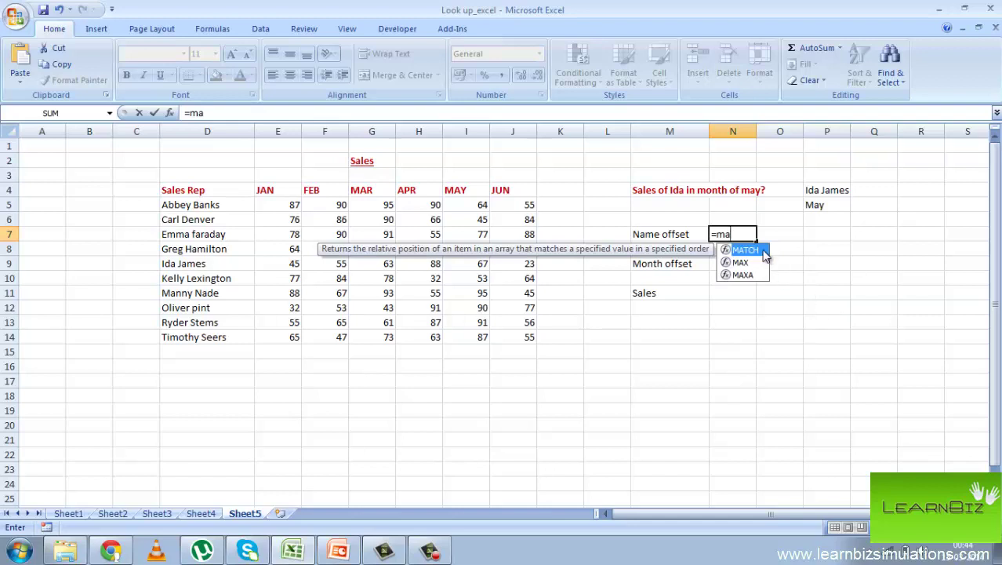
{"action": "double_click", "coordinate": [762, 253]}
{"action": "left_click", "coordinate": [829, 189]}
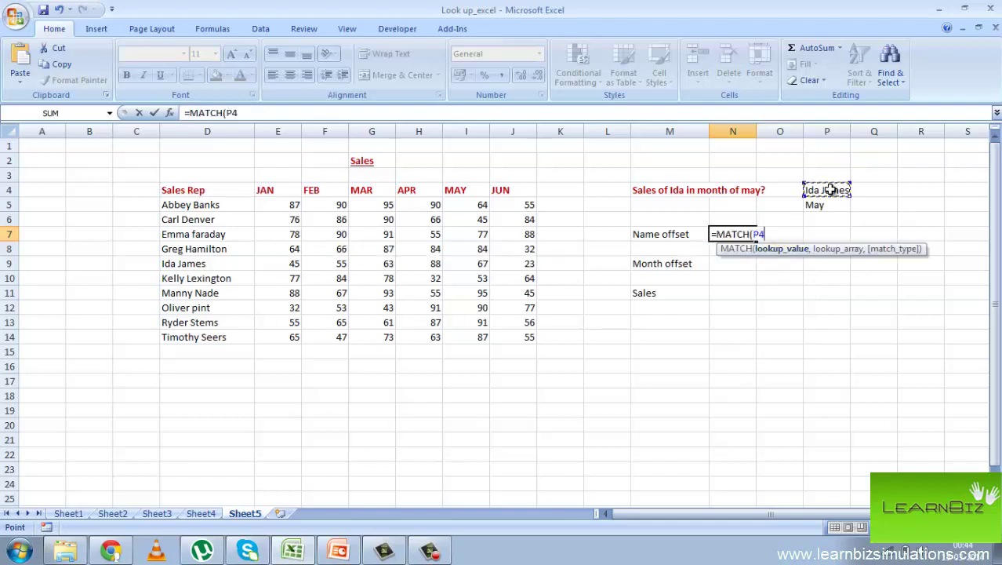
{"action": "type", "text": ","}
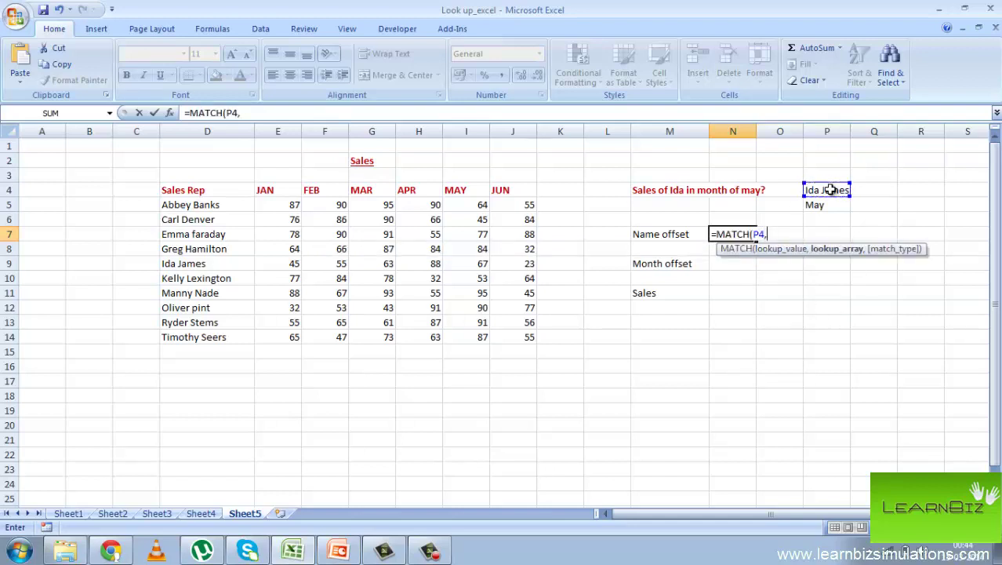
{"action": "left_click_drag", "start_coordinate": [237, 205], "coordinate": [227, 337]}
{"action": "type", "text": ","}
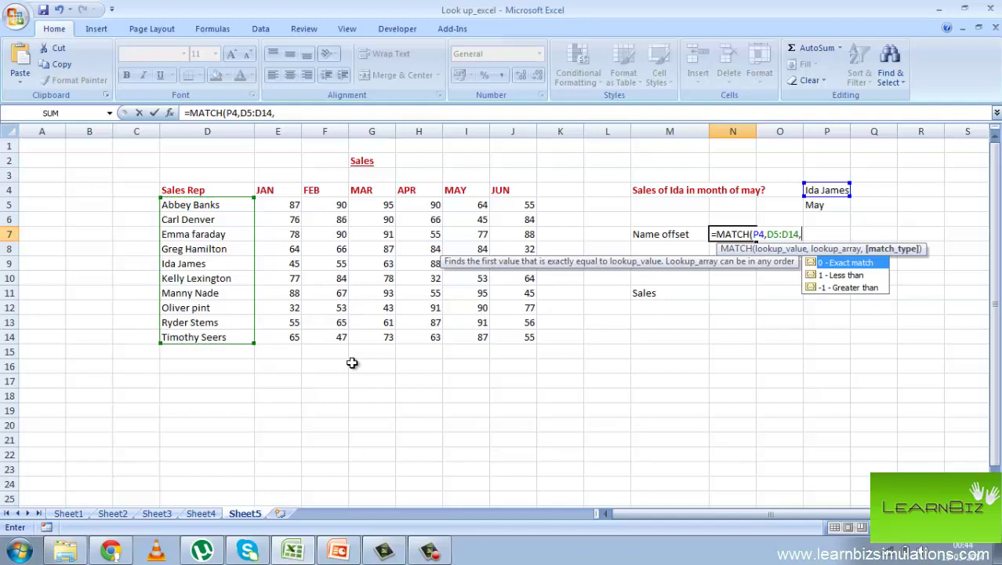
{"action": "type", "text": "0)"}
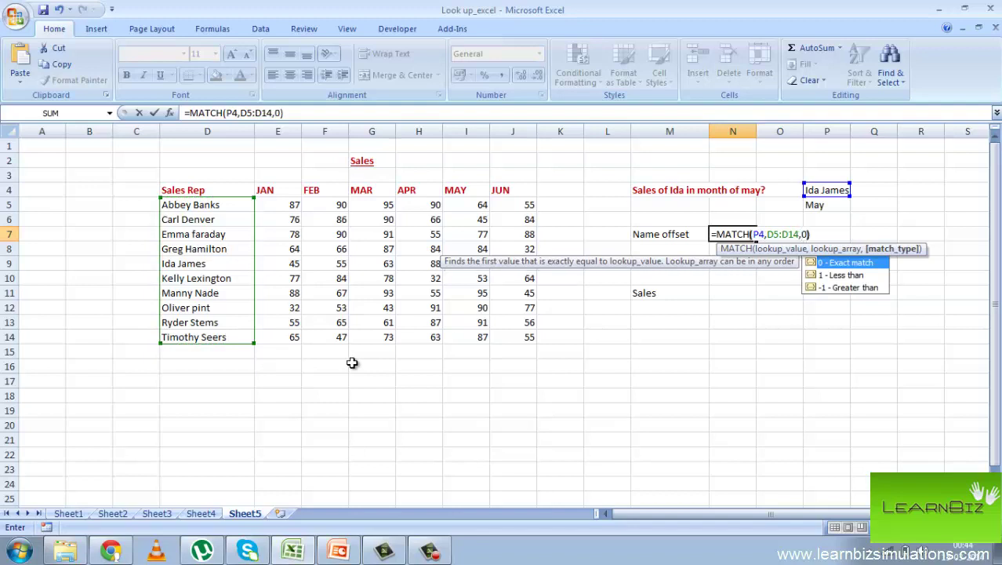
{"action": "key", "text": "Return"}
Calculate the month offset in N9 with a MATCH of P5 against the month headers E4:J4, using match type 0.
{"action": "left_click", "coordinate": [727, 267]}
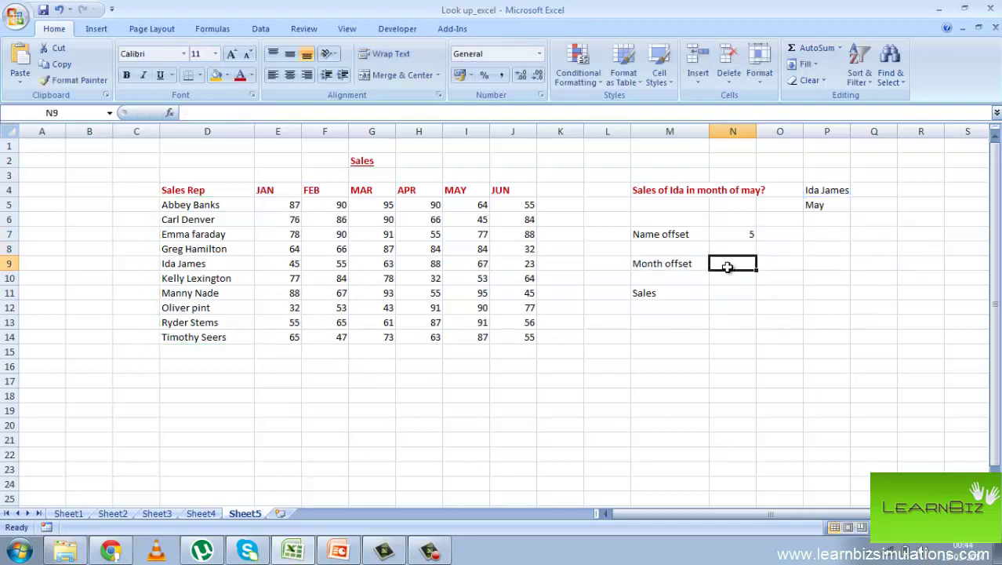
{"action": "type", "text": "=ma"}
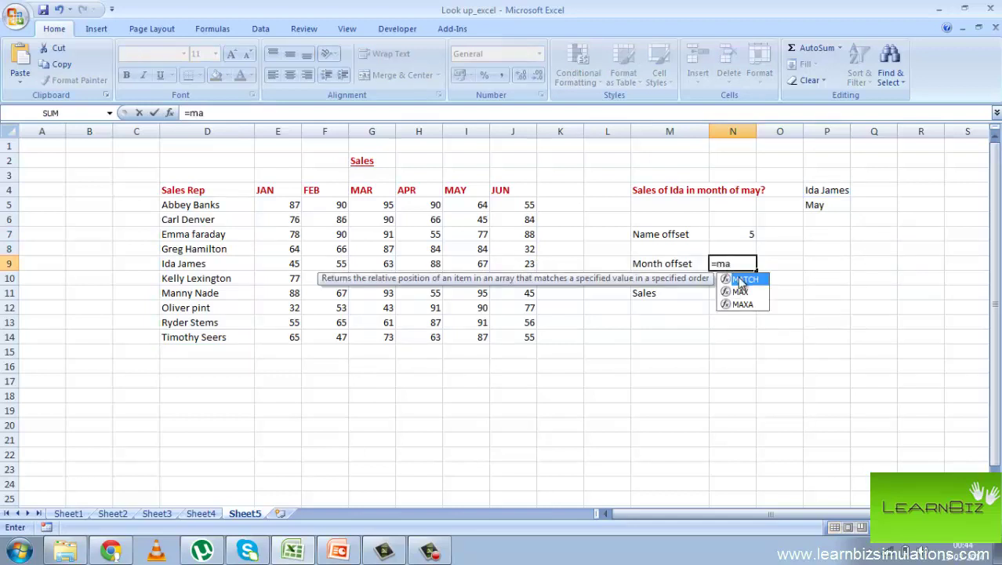
{"action": "double_click", "coordinate": [742, 280]}
{"action": "left_click", "coordinate": [831, 205]}
{"action": "type", "text": ","}
{"action": "left_click_drag", "start_coordinate": [267, 190], "coordinate": [500, 194]}
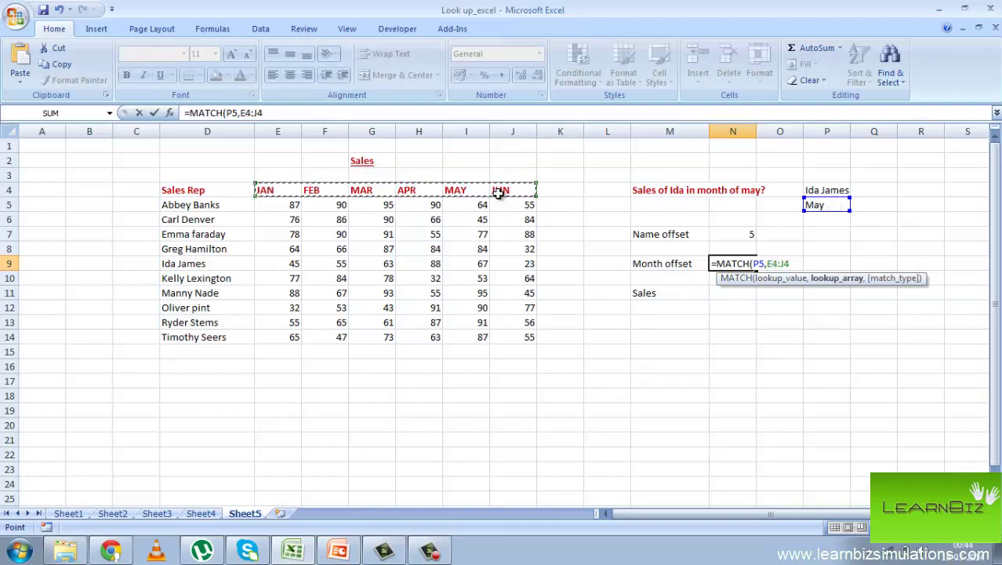
{"action": "type", "text": ","}
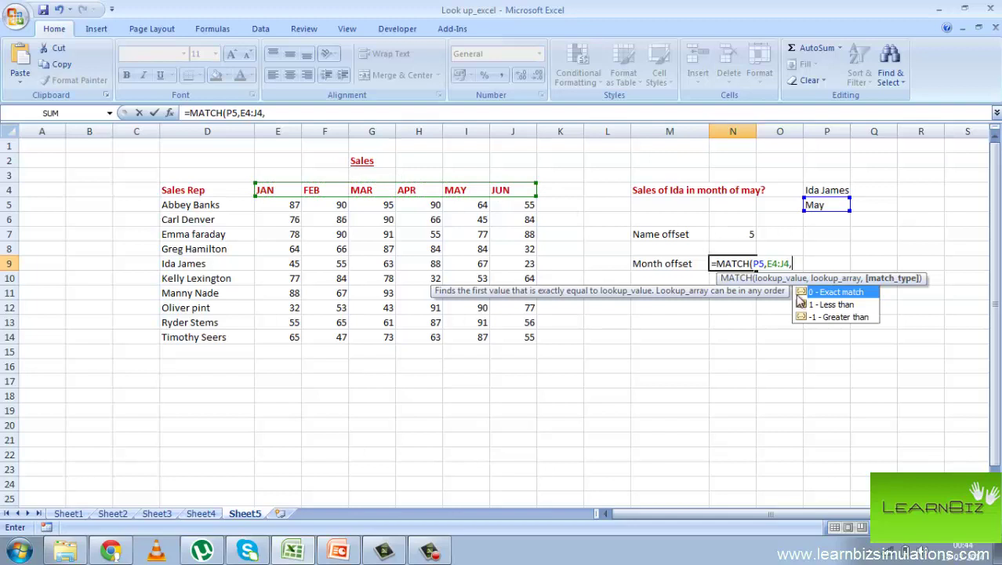
{"action": "type", "text": "0"}
{"action": "key", "text": "Return"}
Retrieve the sales figure in N11 with =INDEX(E5:J14,N7,N9) and check it against the sales table.
{"action": "left_click", "coordinate": [743, 295]}
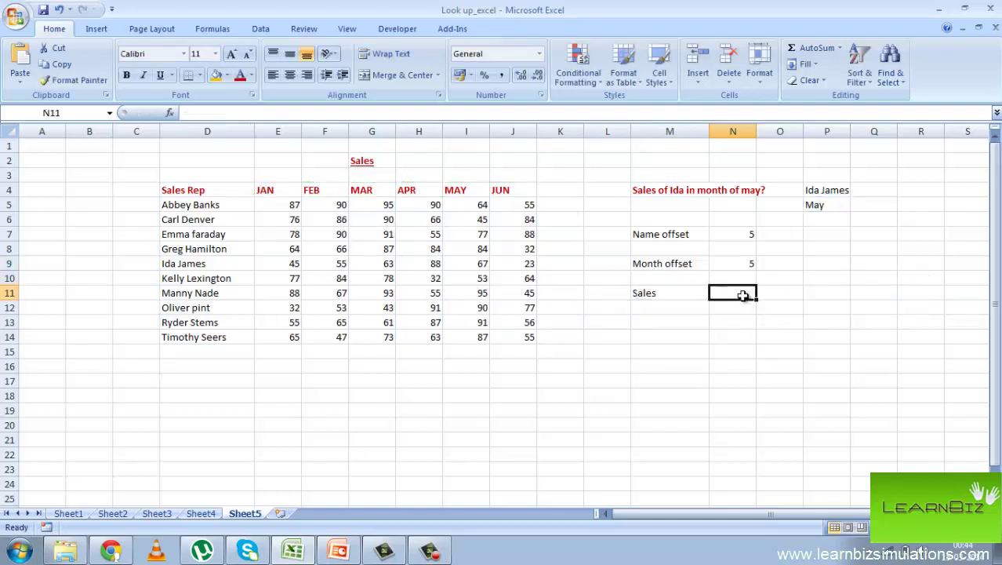
{"action": "type", "text": "=inde"}
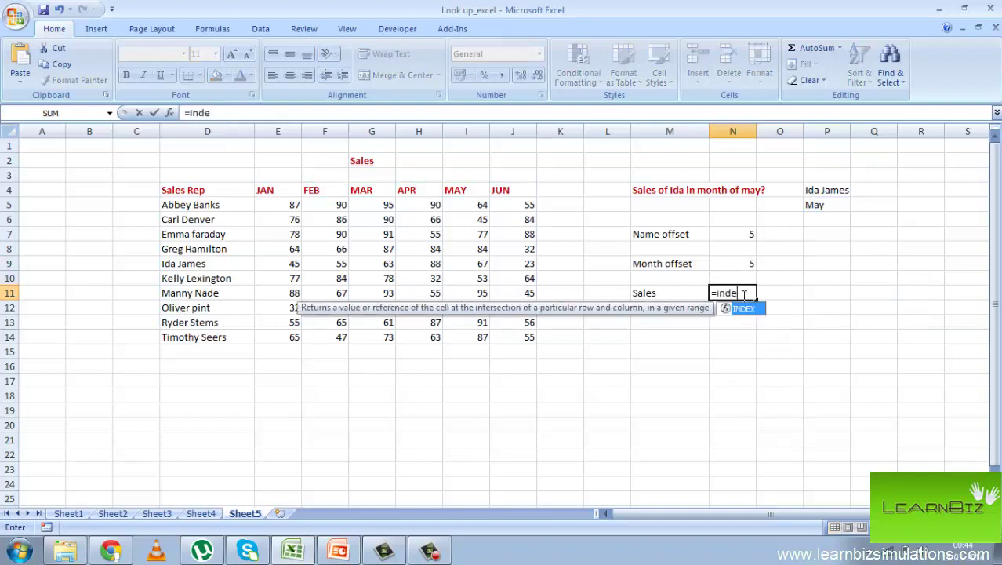
{"action": "type", "text": "x("}
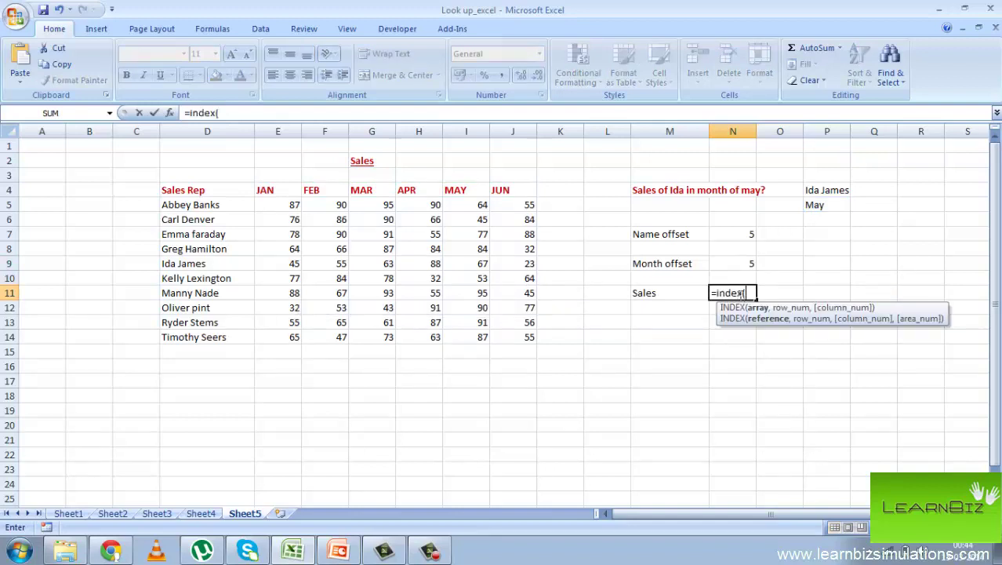
{"action": "left_click_drag", "start_coordinate": [291, 205], "coordinate": [495, 339]}
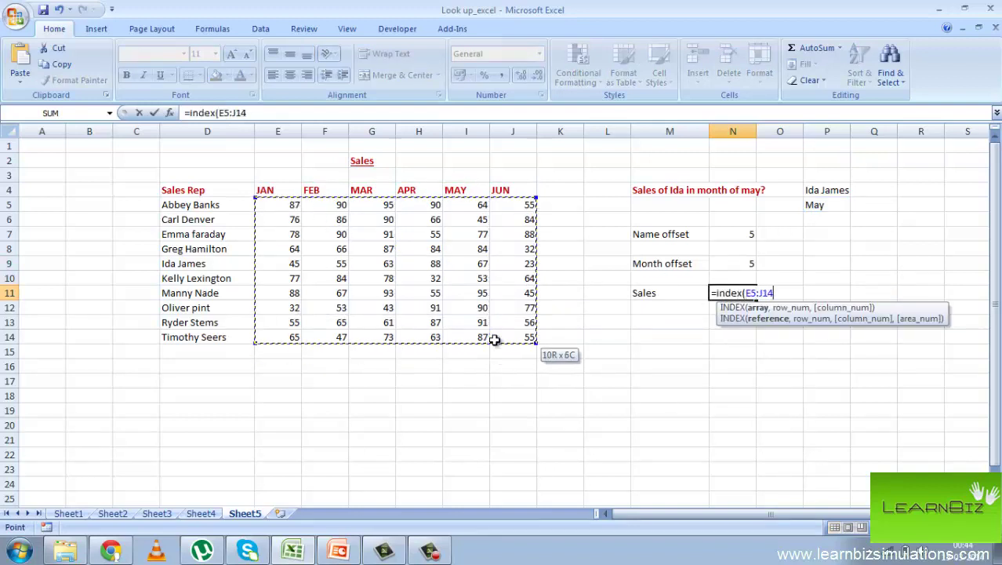
{"action": "type", "text": ","}
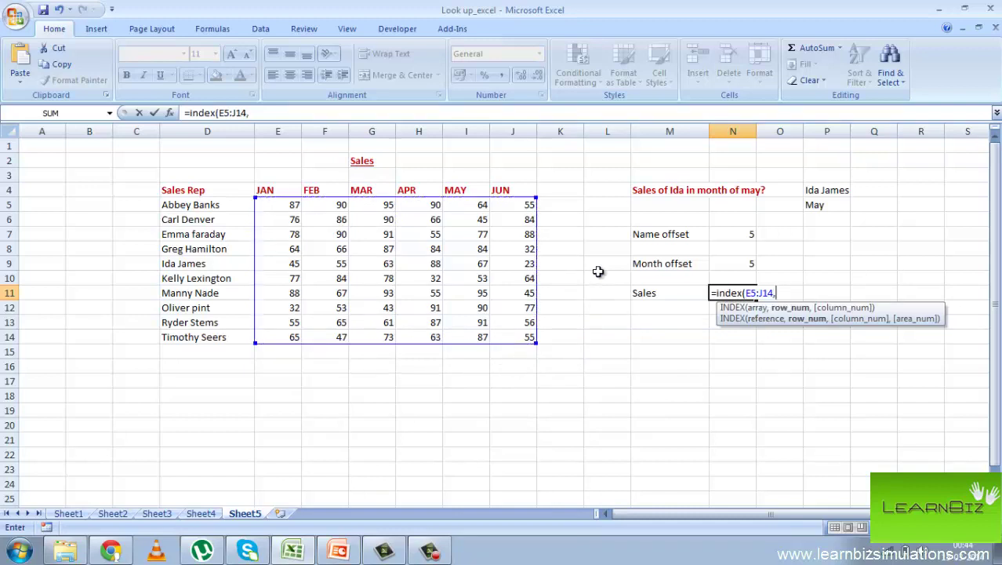
{"action": "left_click", "coordinate": [732, 232]}
{"action": "type", "text": ","}
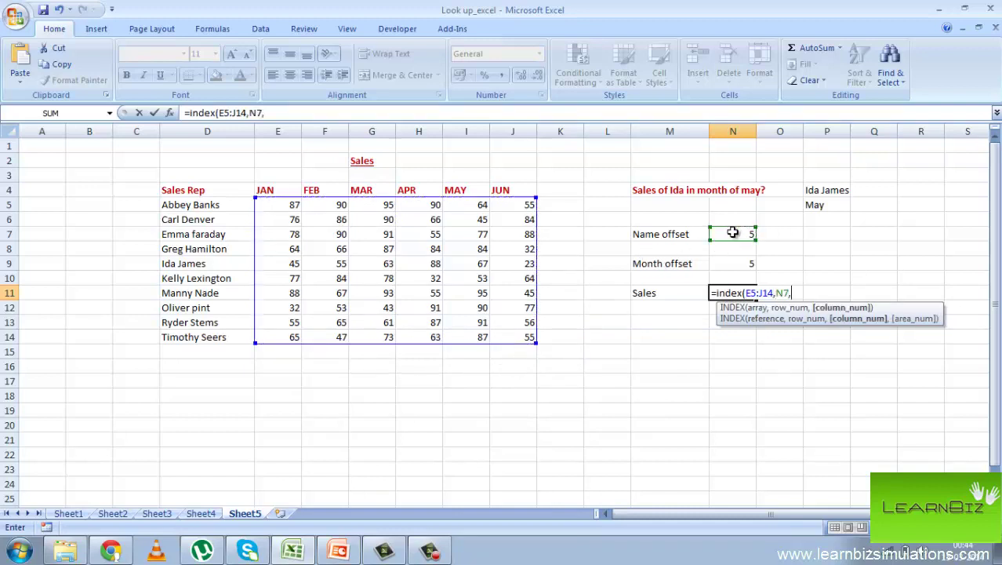
{"action": "left_click", "coordinate": [747, 264]}
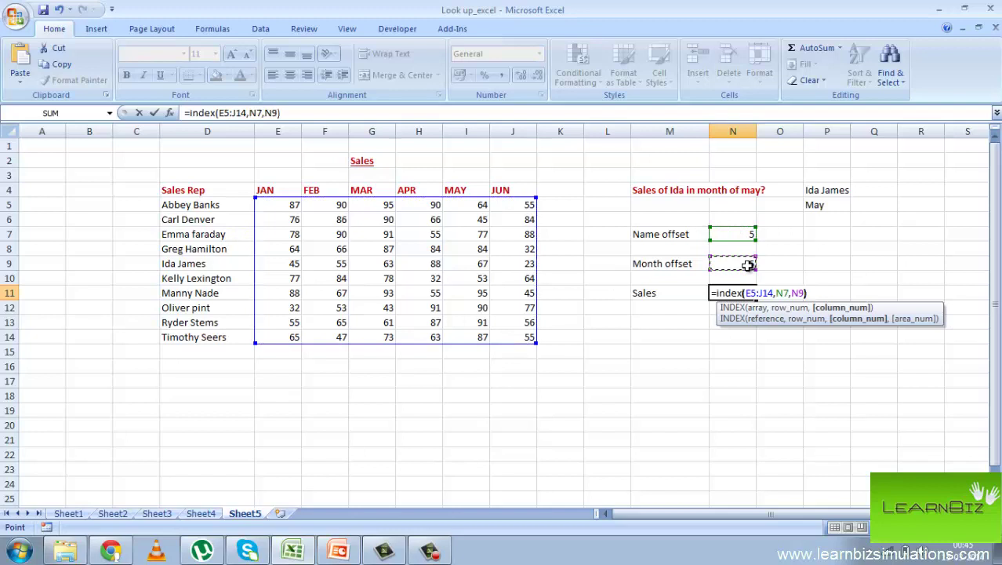
{"action": "type", "text": ")"}
{"action": "key", "text": "Return"}
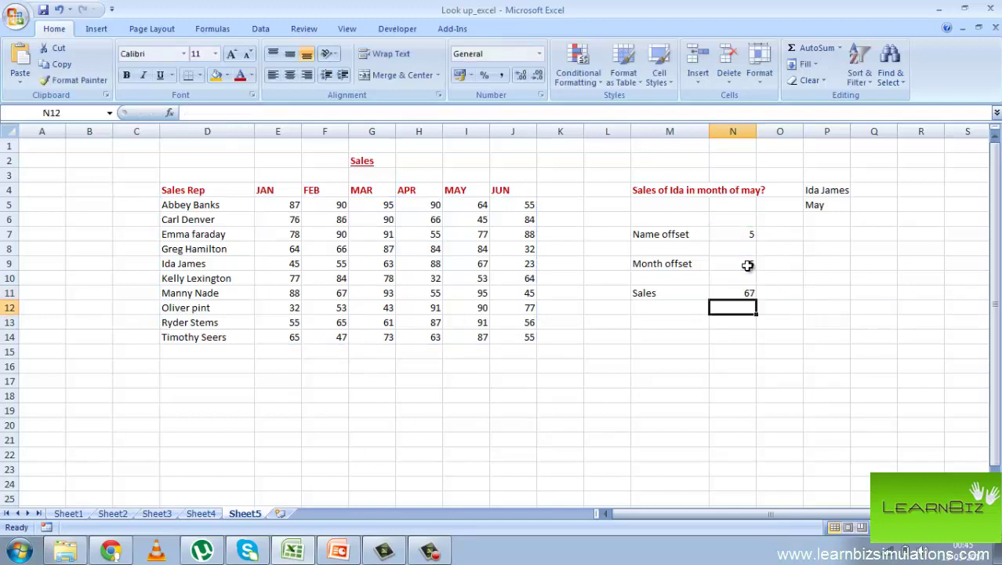
{"action": "left_click", "coordinate": [467, 264]}
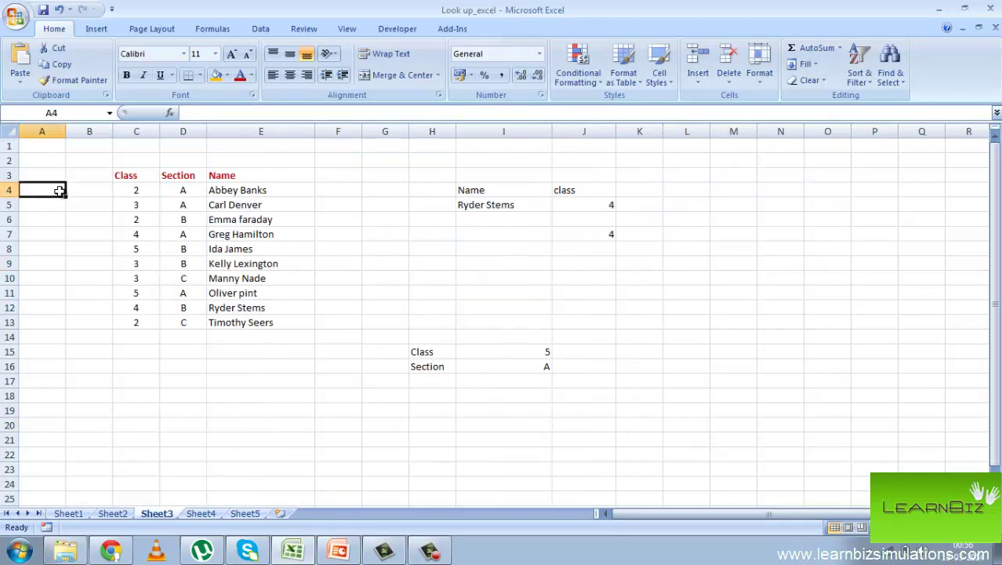
On Sheet3, combine class and section in A4 with =C4&D4 and fill the formula down through A13.
{"action": "type", "text": "="}
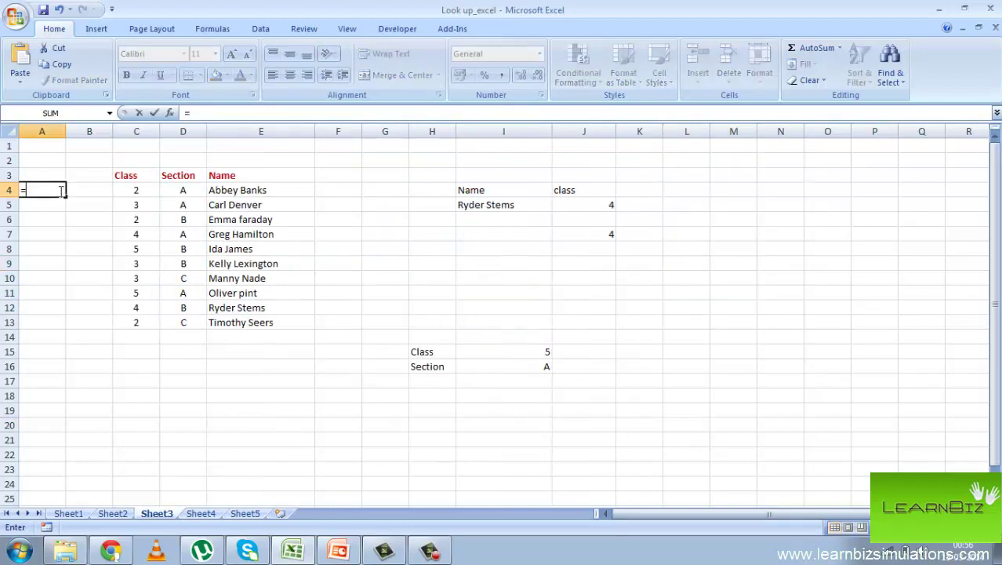
{"action": "left_click", "coordinate": [137, 189]}
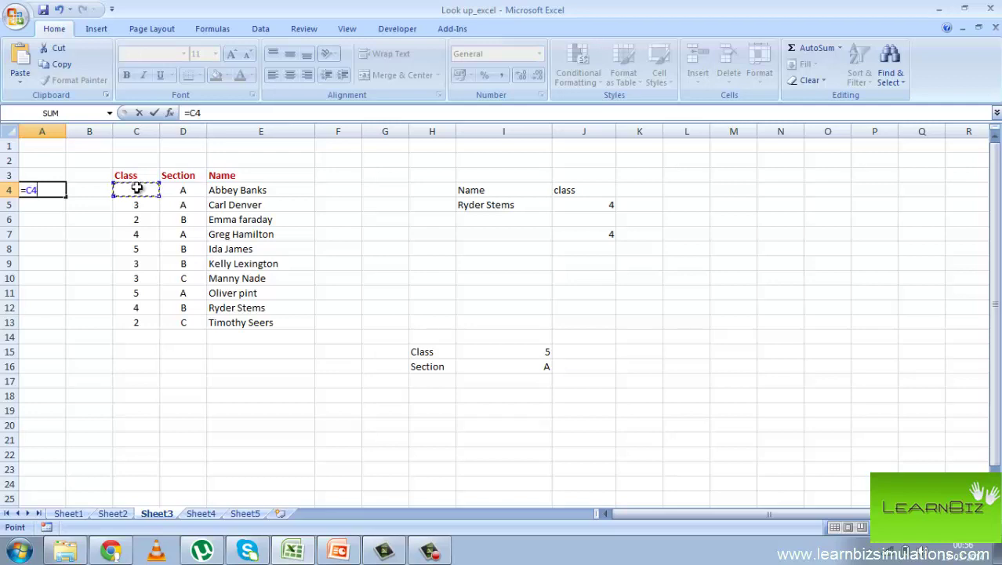
{"action": "type", "text": "&"}
{"action": "left_click", "coordinate": [195, 194]}
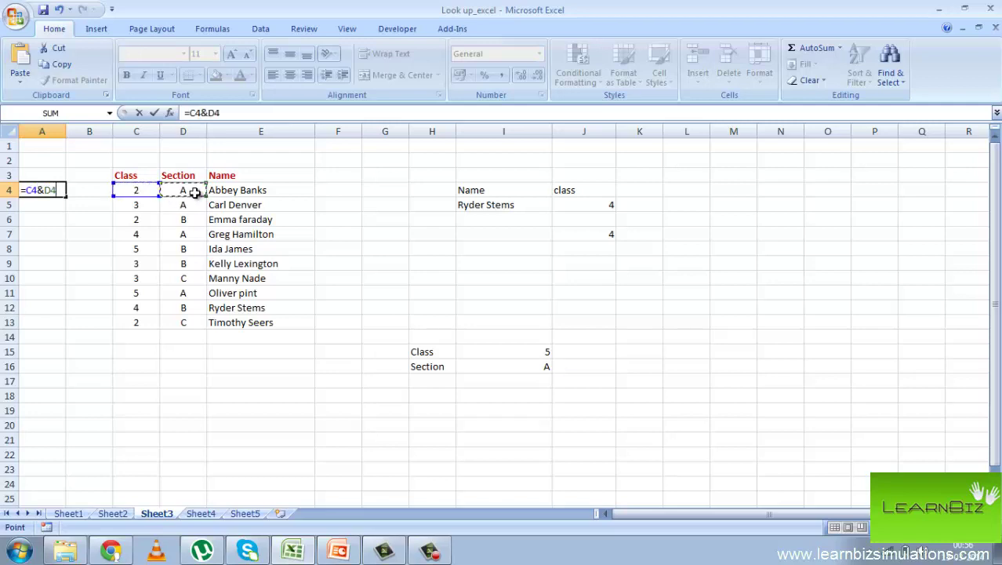
{"action": "key", "text": "Return"}
{"action": "left_click", "coordinate": [40, 189]}
{"action": "left_click_drag", "start_coordinate": [66, 196], "coordinate": [67, 328]}
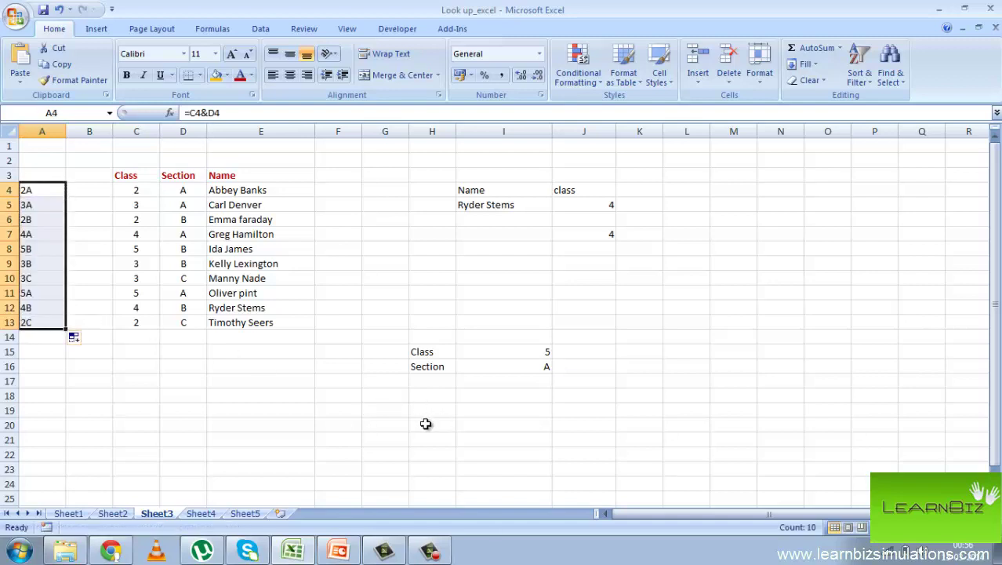
Begin an INDEX formula in I19 with the names E4:E13 as the array and a nested MATCH for the row number.
{"action": "left_click", "coordinate": [471, 409]}
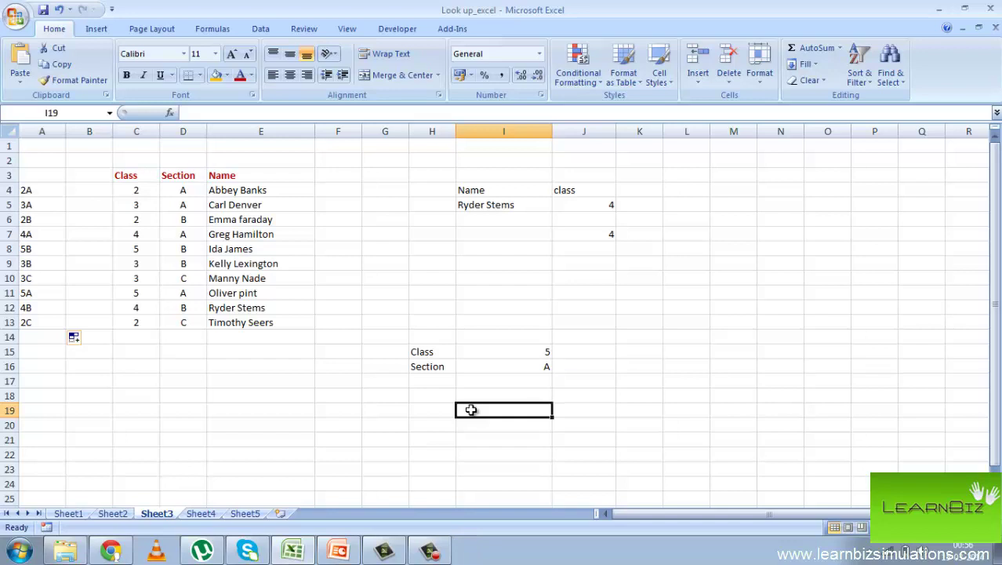
{"action": "type", "text": "=index("}
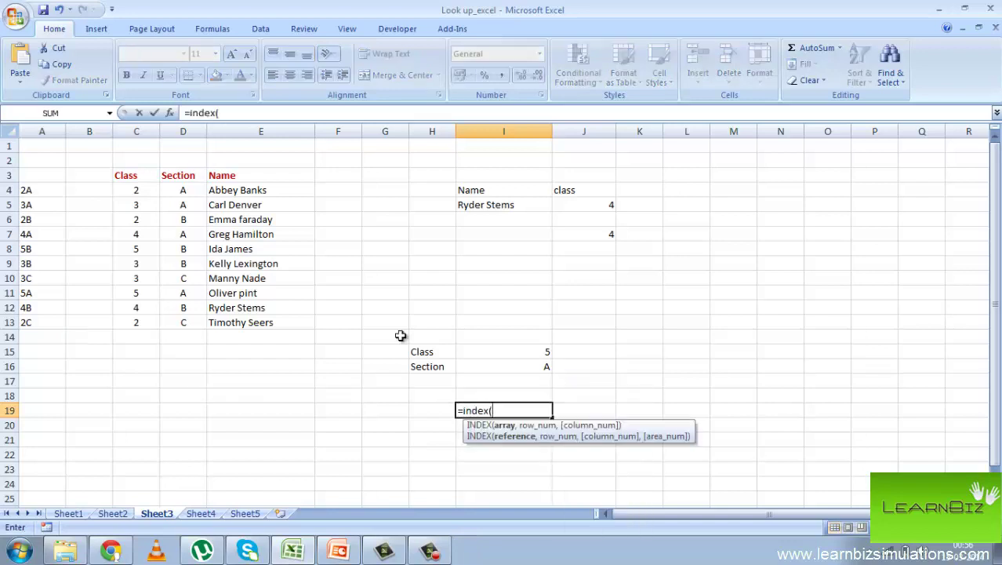
{"action": "left_click", "coordinate": [269, 190]}
{"action": "left_click_drag", "start_coordinate": [273, 212], "coordinate": [280, 323]}
{"action": "type", "text": ",mat"}
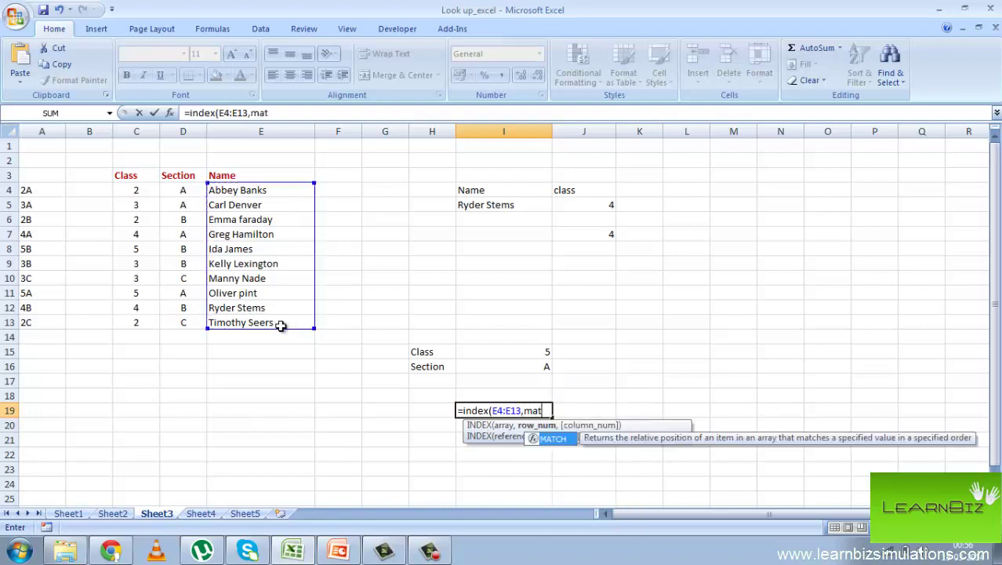
{"action": "type", "text": "ch("}
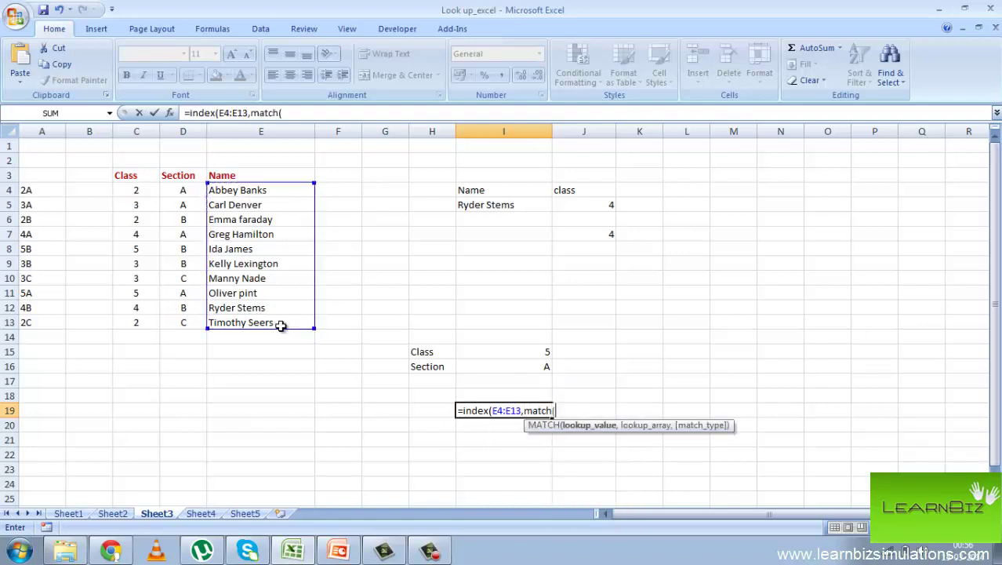
Complete the nested MATCH in I19 with I15&I16, A4:A13 and 0, and check the returned name against the student table.
{"action": "left_click", "coordinate": [538, 354]}
{"action": "type", "text": "&"}
{"action": "left_click", "coordinate": [536, 367]}
{"action": "type", "text": ","}
{"action": "left_click_drag", "start_coordinate": [52, 190], "coordinate": [55, 322]}
{"action": "type", "text": ",0"}
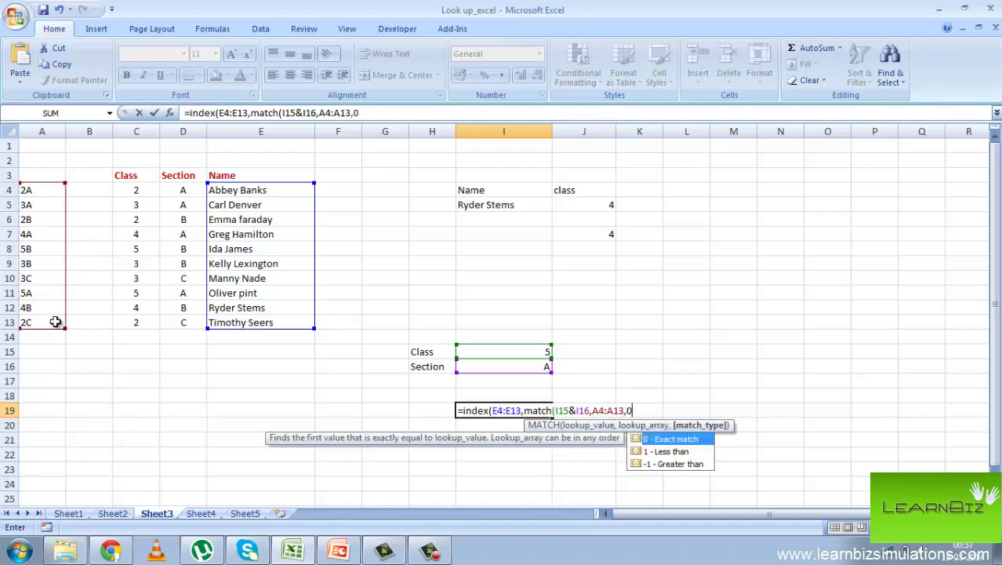
{"action": "type", "text": "))"}
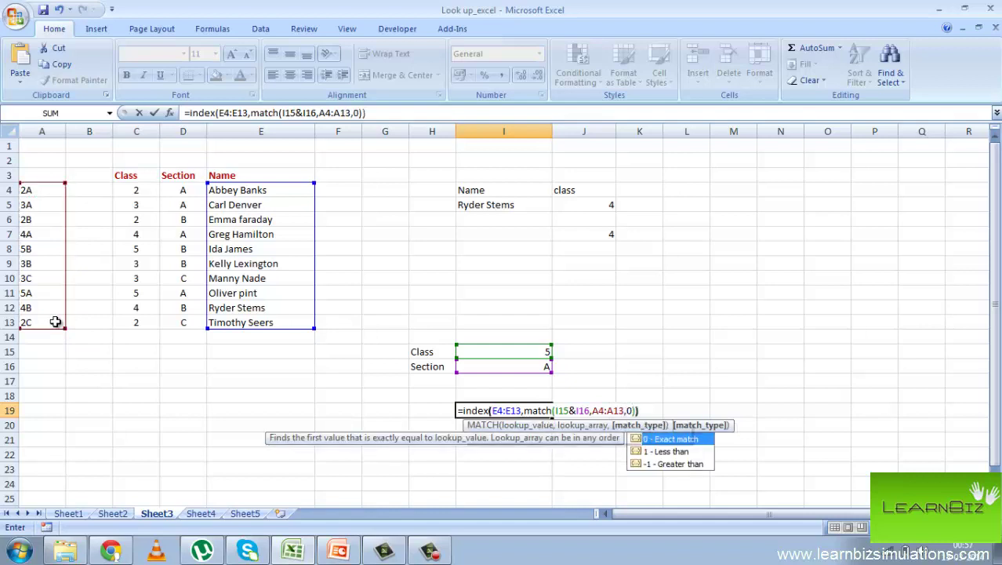
{"action": "key", "text": "Return"}
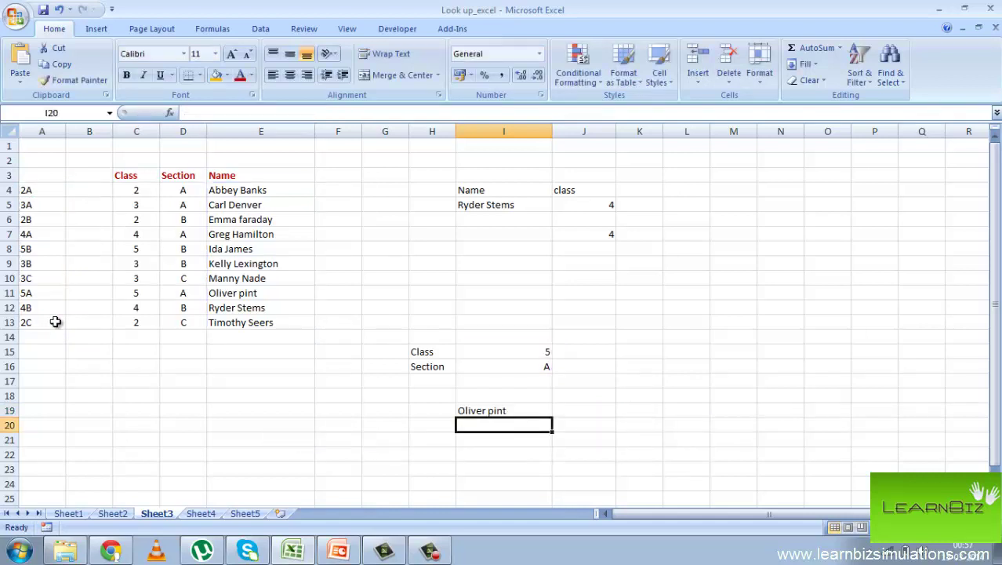
{"action": "left_click", "coordinate": [511, 414]}
{"action": "left_click", "coordinate": [269, 289]}
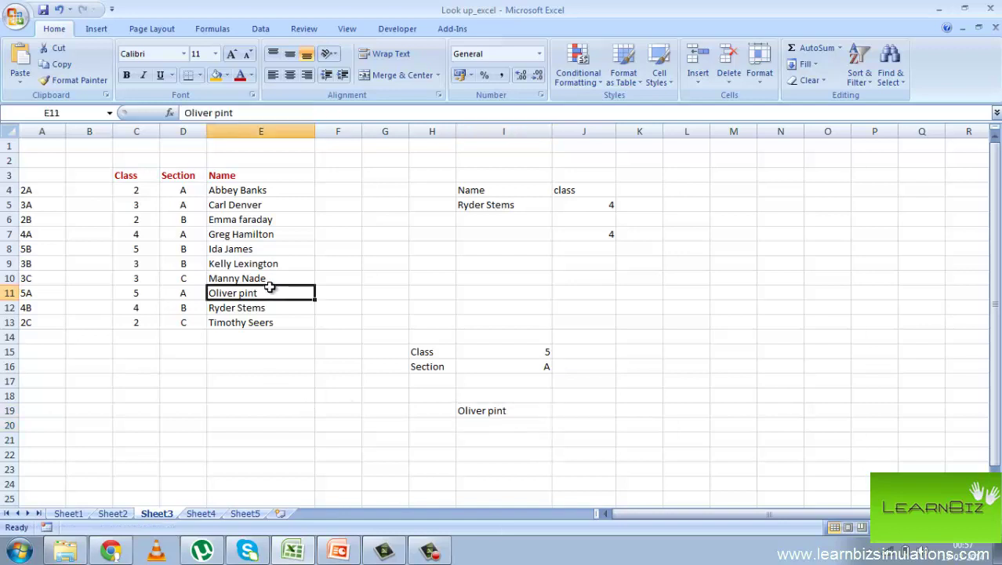